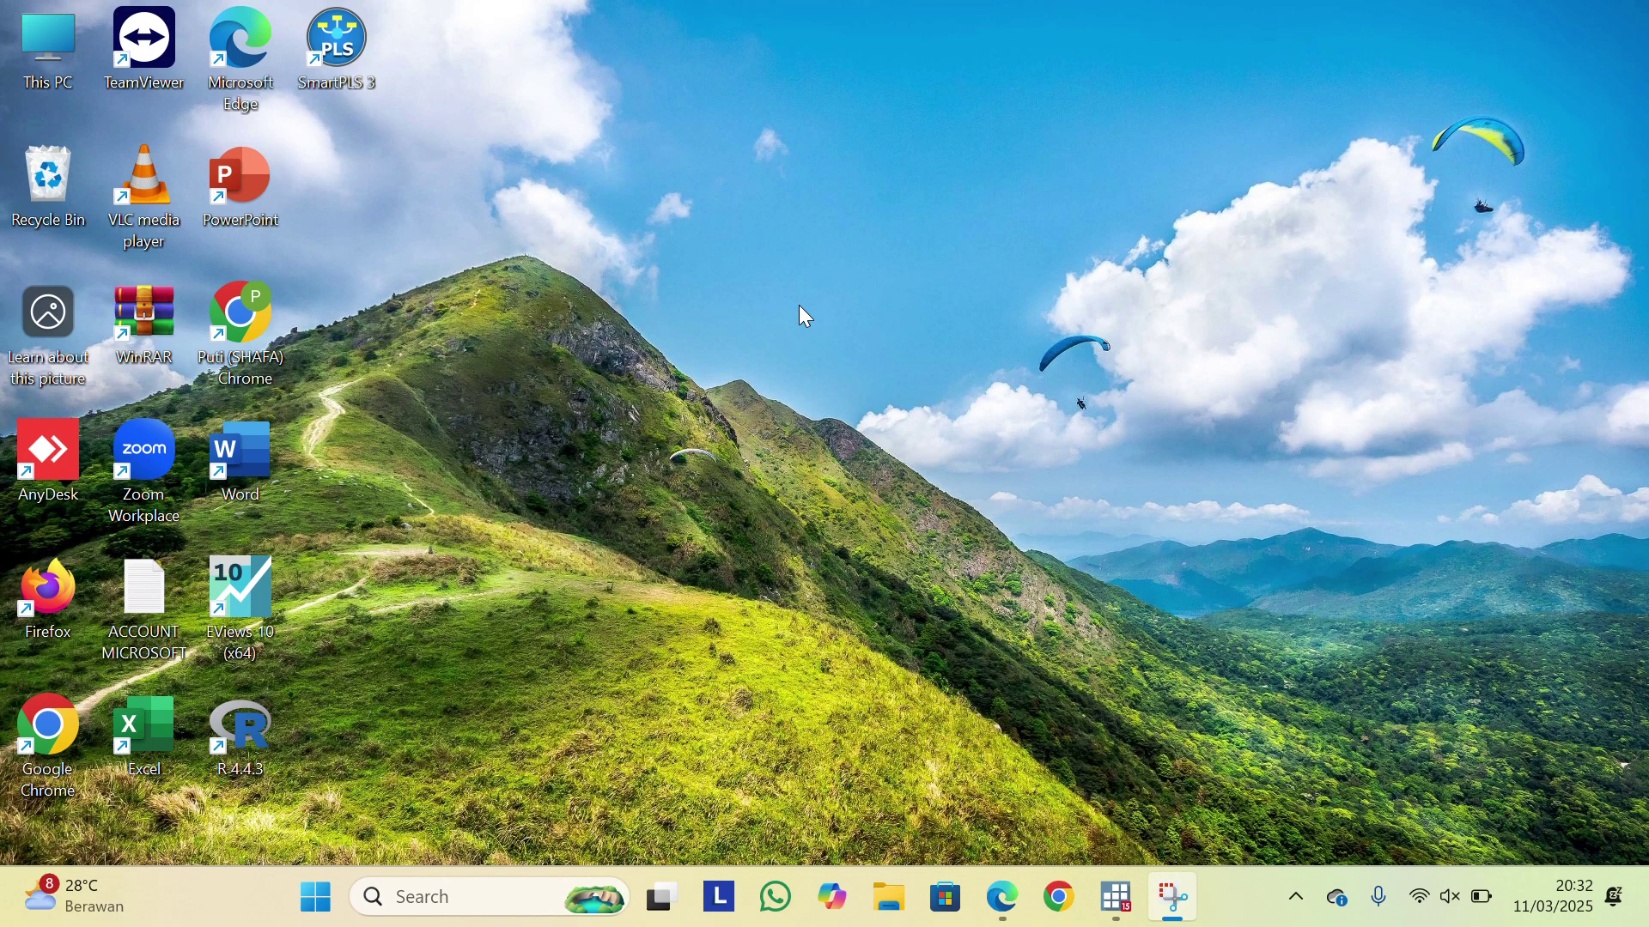
Switch to the Google Sheets data in Edge and copy the Inflasi, Ekspor and Impor columns with their headers, range E2:G38.
{"action": "left_click", "coordinate": [1000, 908]}
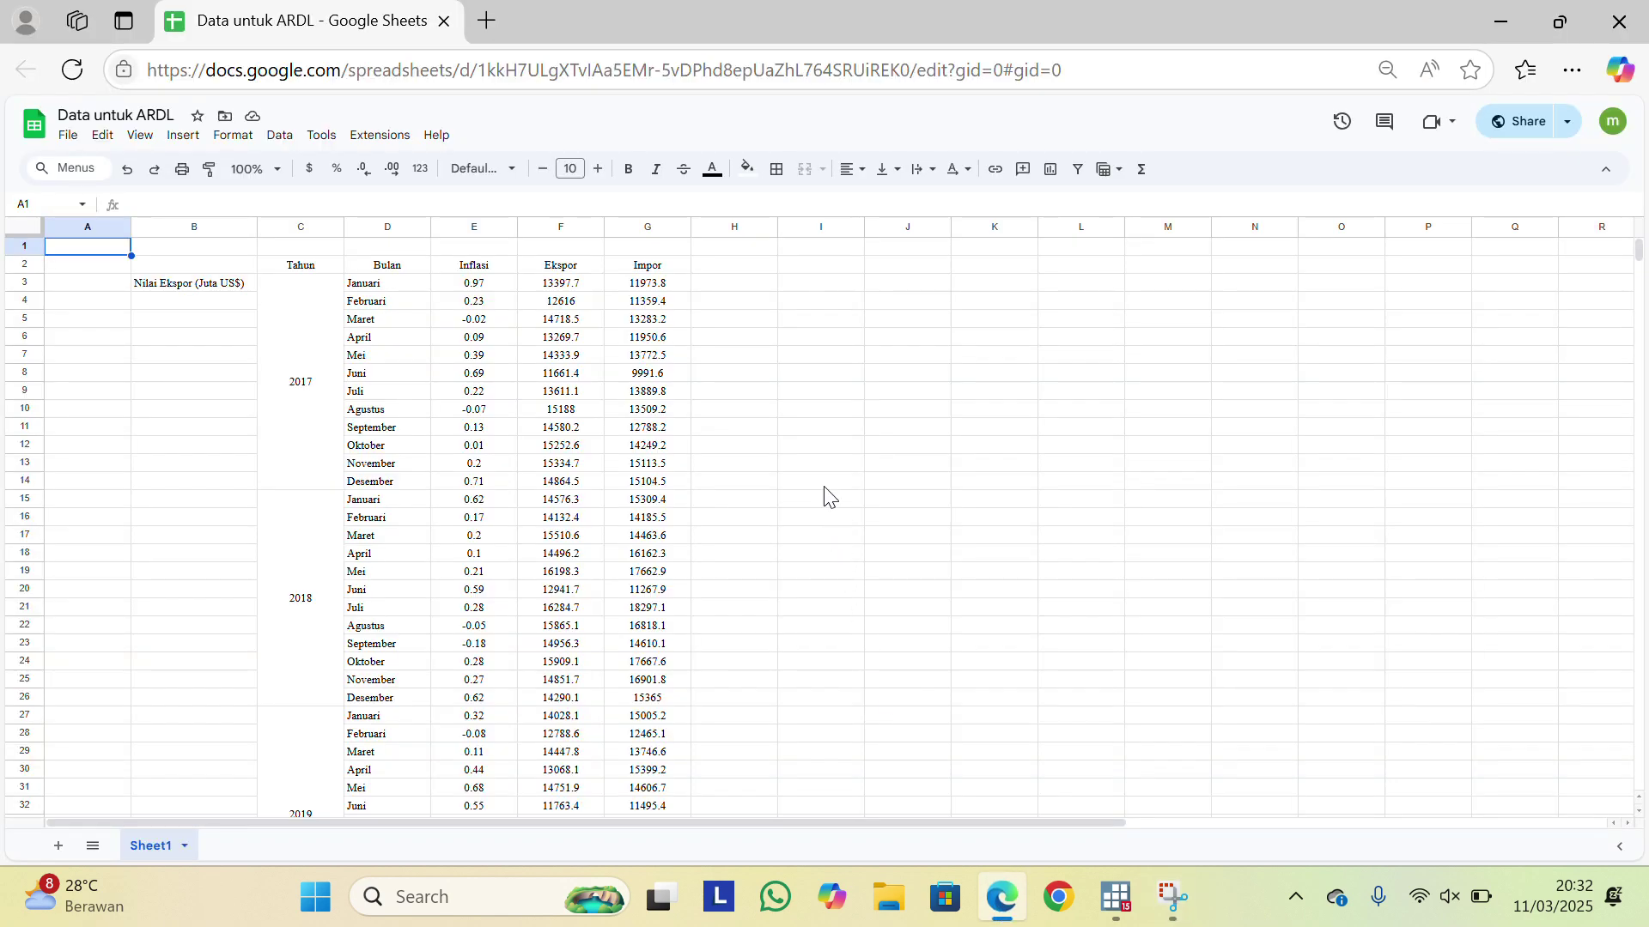
{"action": "scroll", "coordinate": [826, 495], "scroll_direction": "down", "scroll_amount": 1}
{"action": "scroll", "coordinate": [826, 495], "scroll_direction": "up", "scroll_amount": 1}
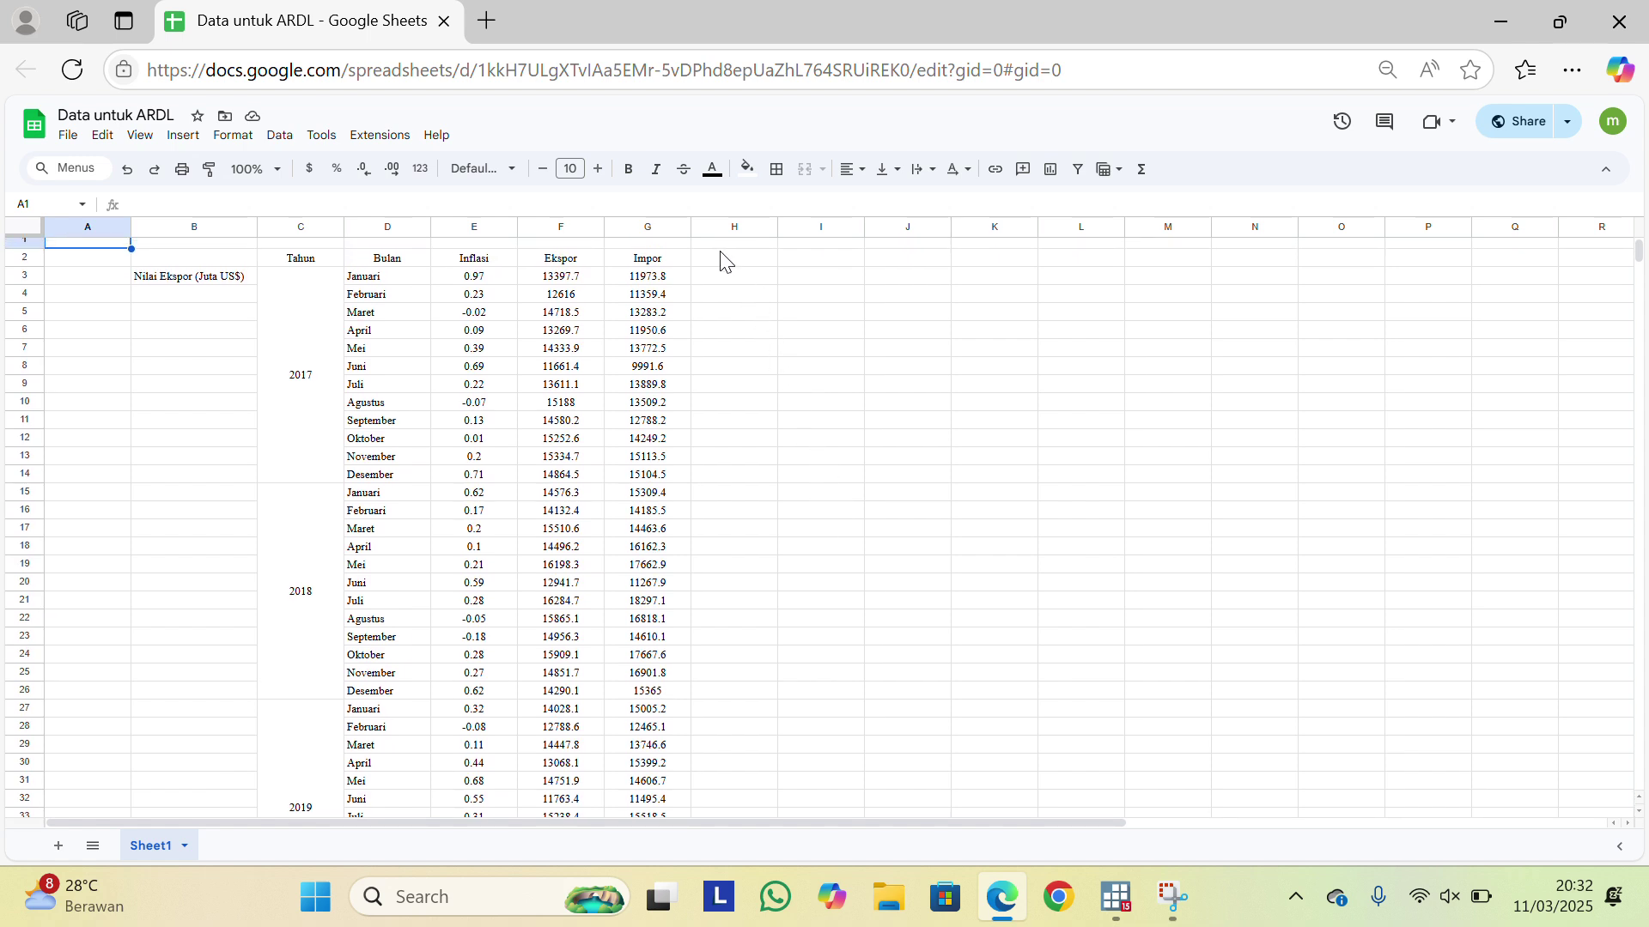
{"action": "scroll", "coordinate": [753, 449], "scroll_direction": "down", "scroll_amount": 2}
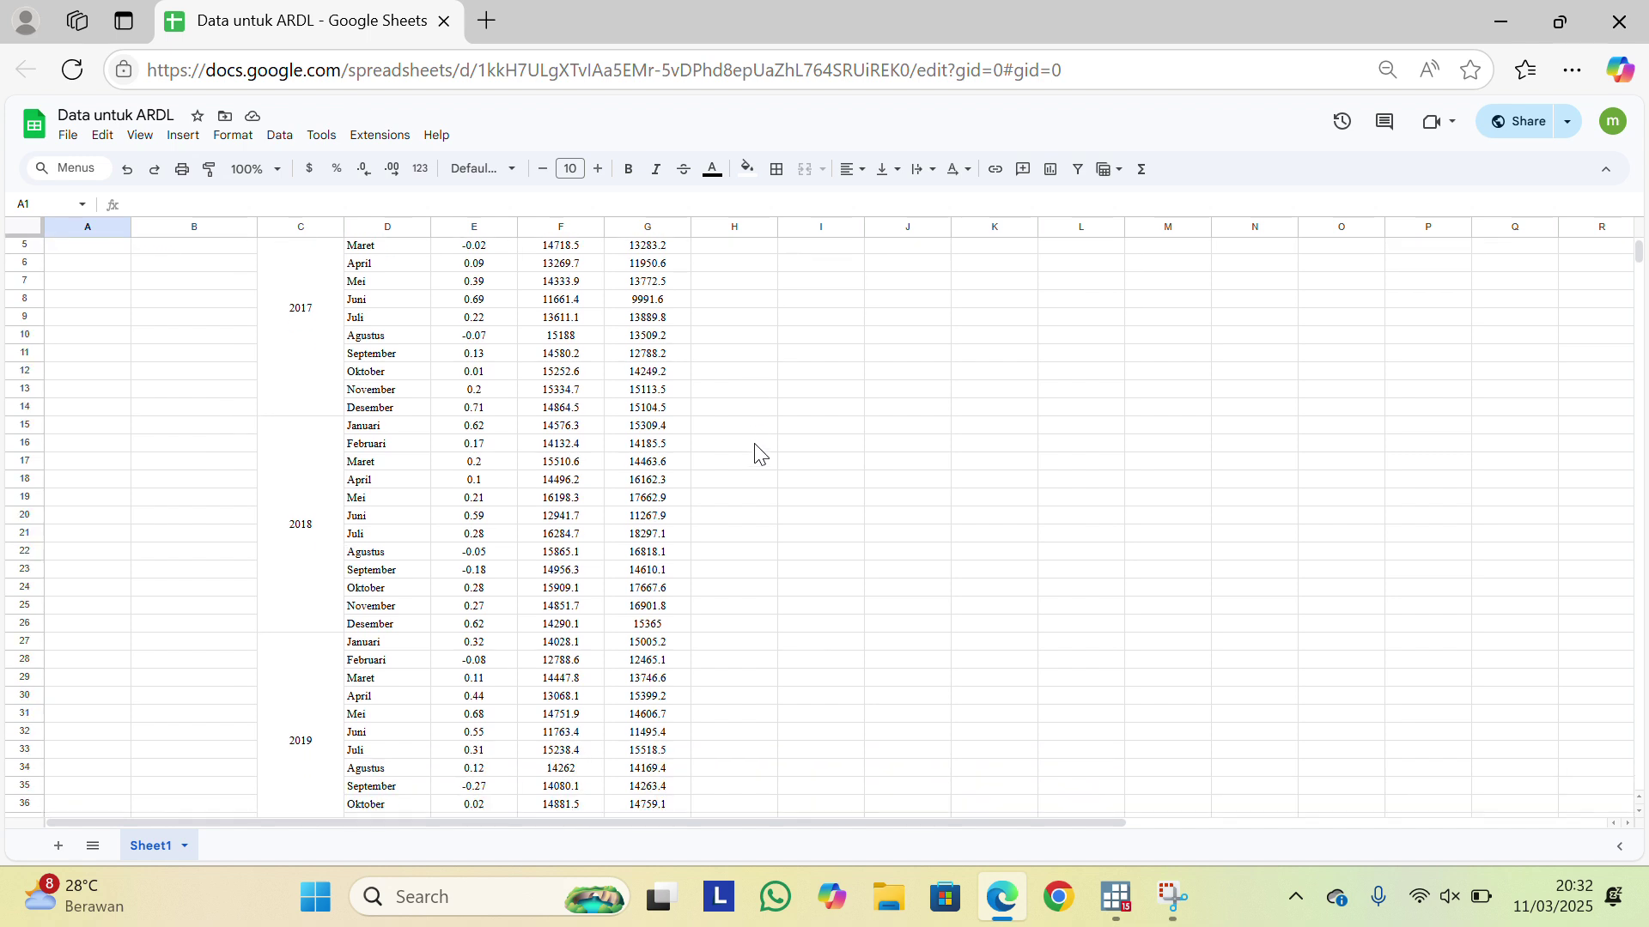
{"action": "scroll", "coordinate": [756, 453], "scroll_direction": "down", "scroll_amount": 3}
{"action": "scroll", "coordinate": [754, 453], "scroll_direction": "up", "scroll_amount": 5}
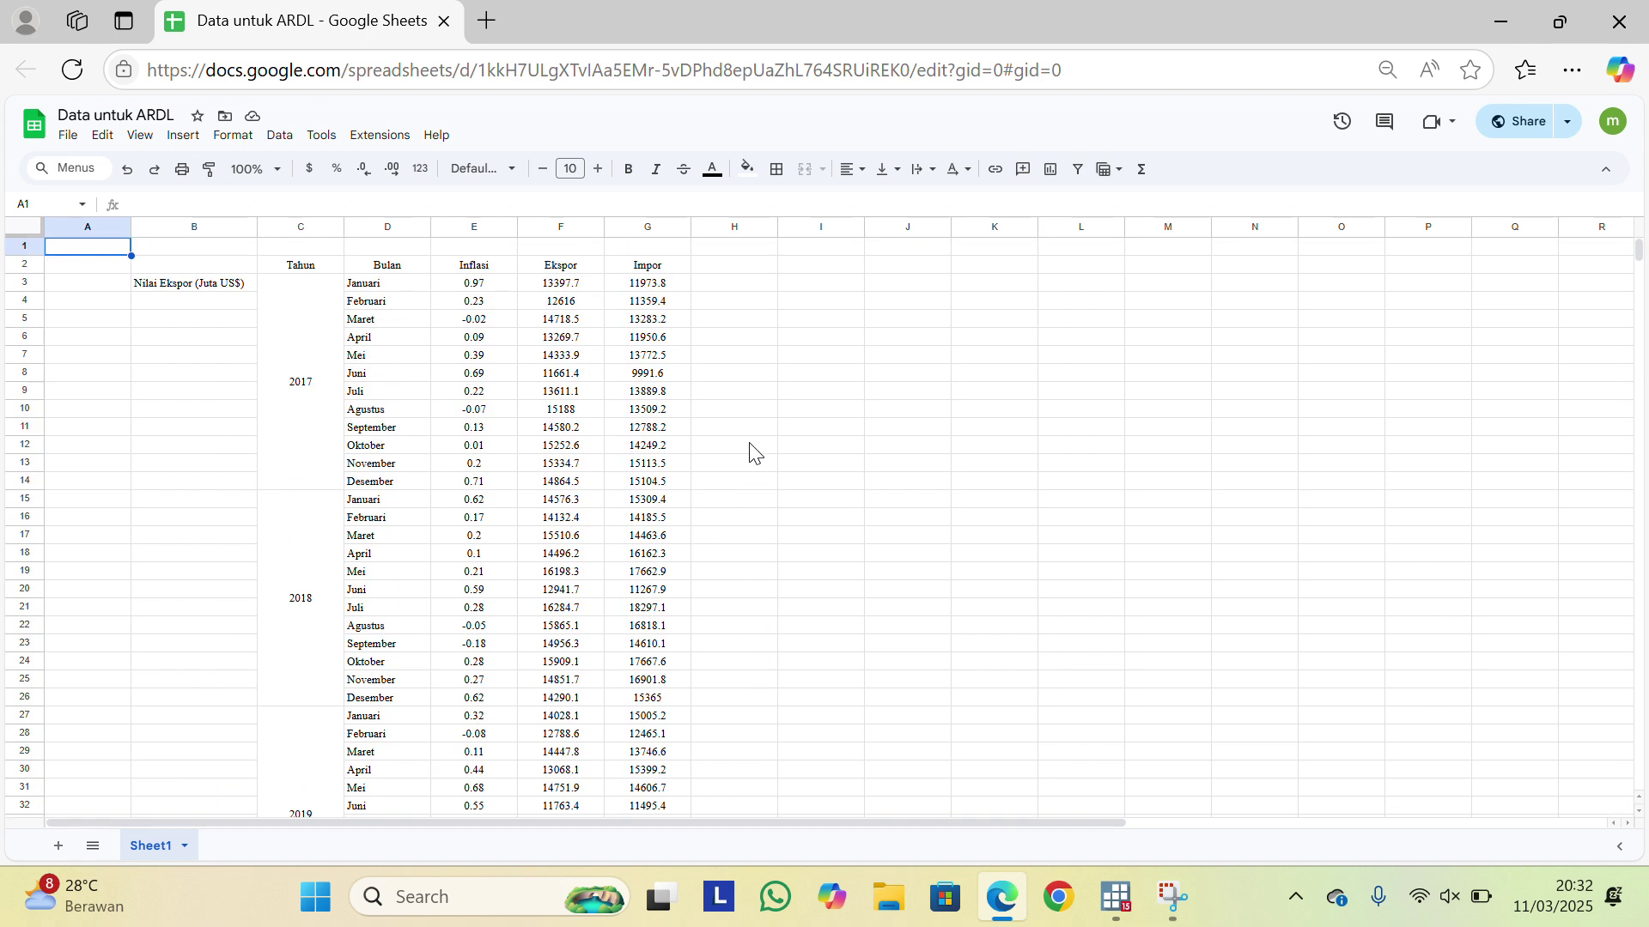
{"action": "left_click_drag", "start_coordinate": [481, 268], "coordinate": [669, 533]}
{"action": "key", "text": "ctrl+c"}
{"action": "scroll", "coordinate": [668, 523], "scroll_direction": "up", "scroll_amount": 5}
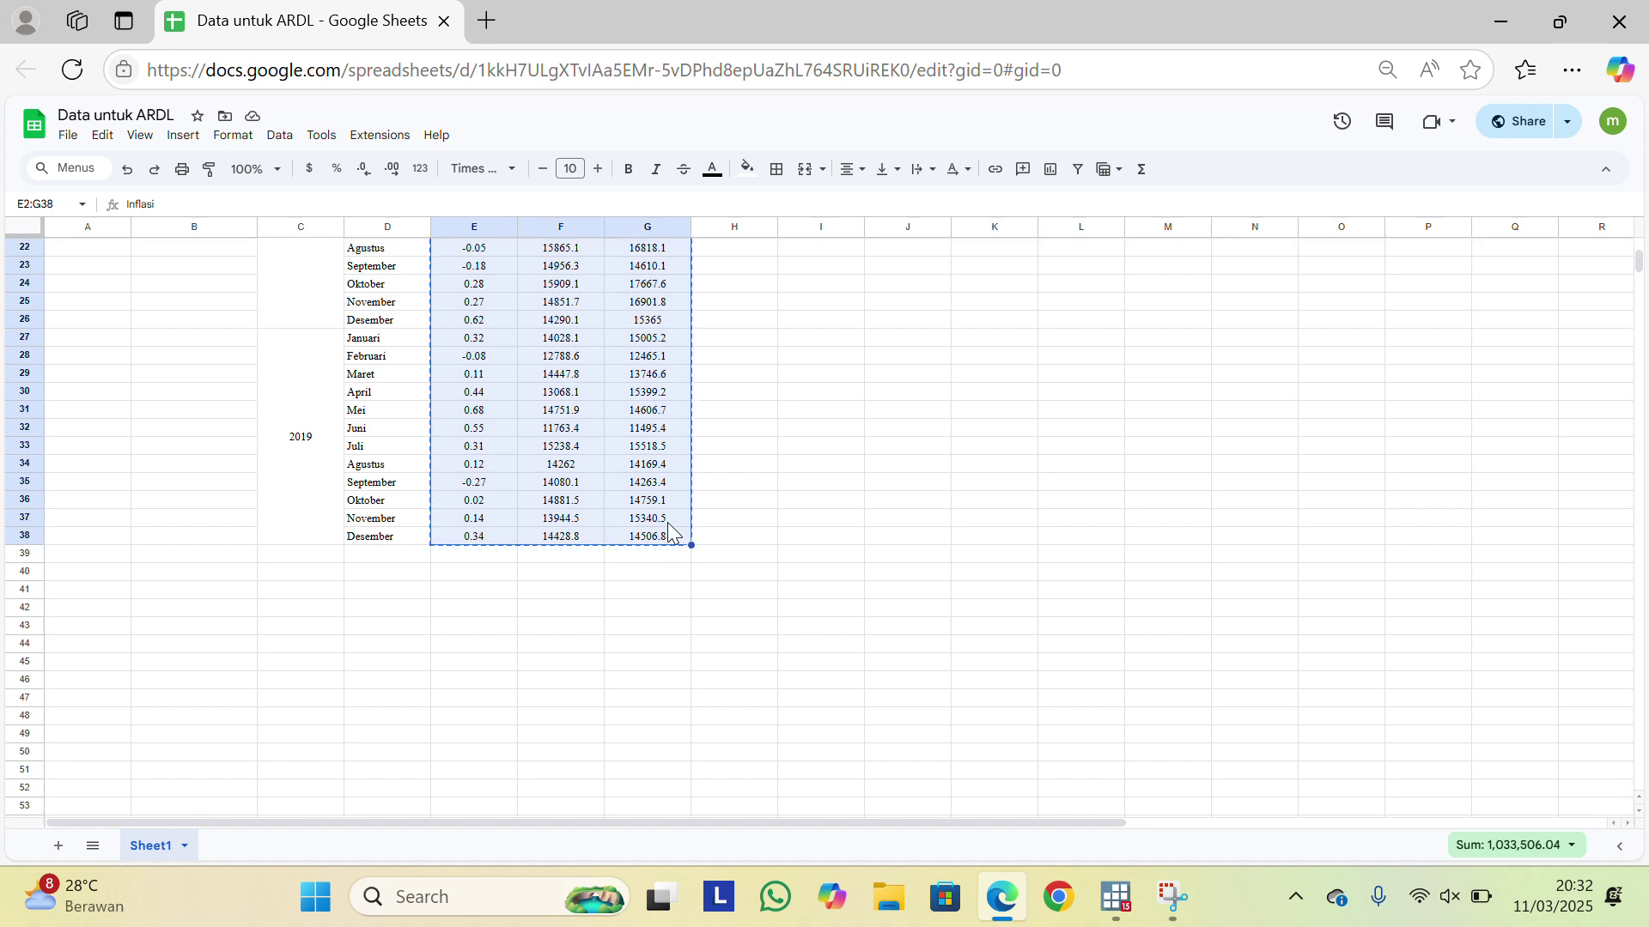
Switch to Stata and paste the copied data into the Data Editor, treating the first row as variable names.
{"action": "left_click", "coordinate": [1115, 897]}
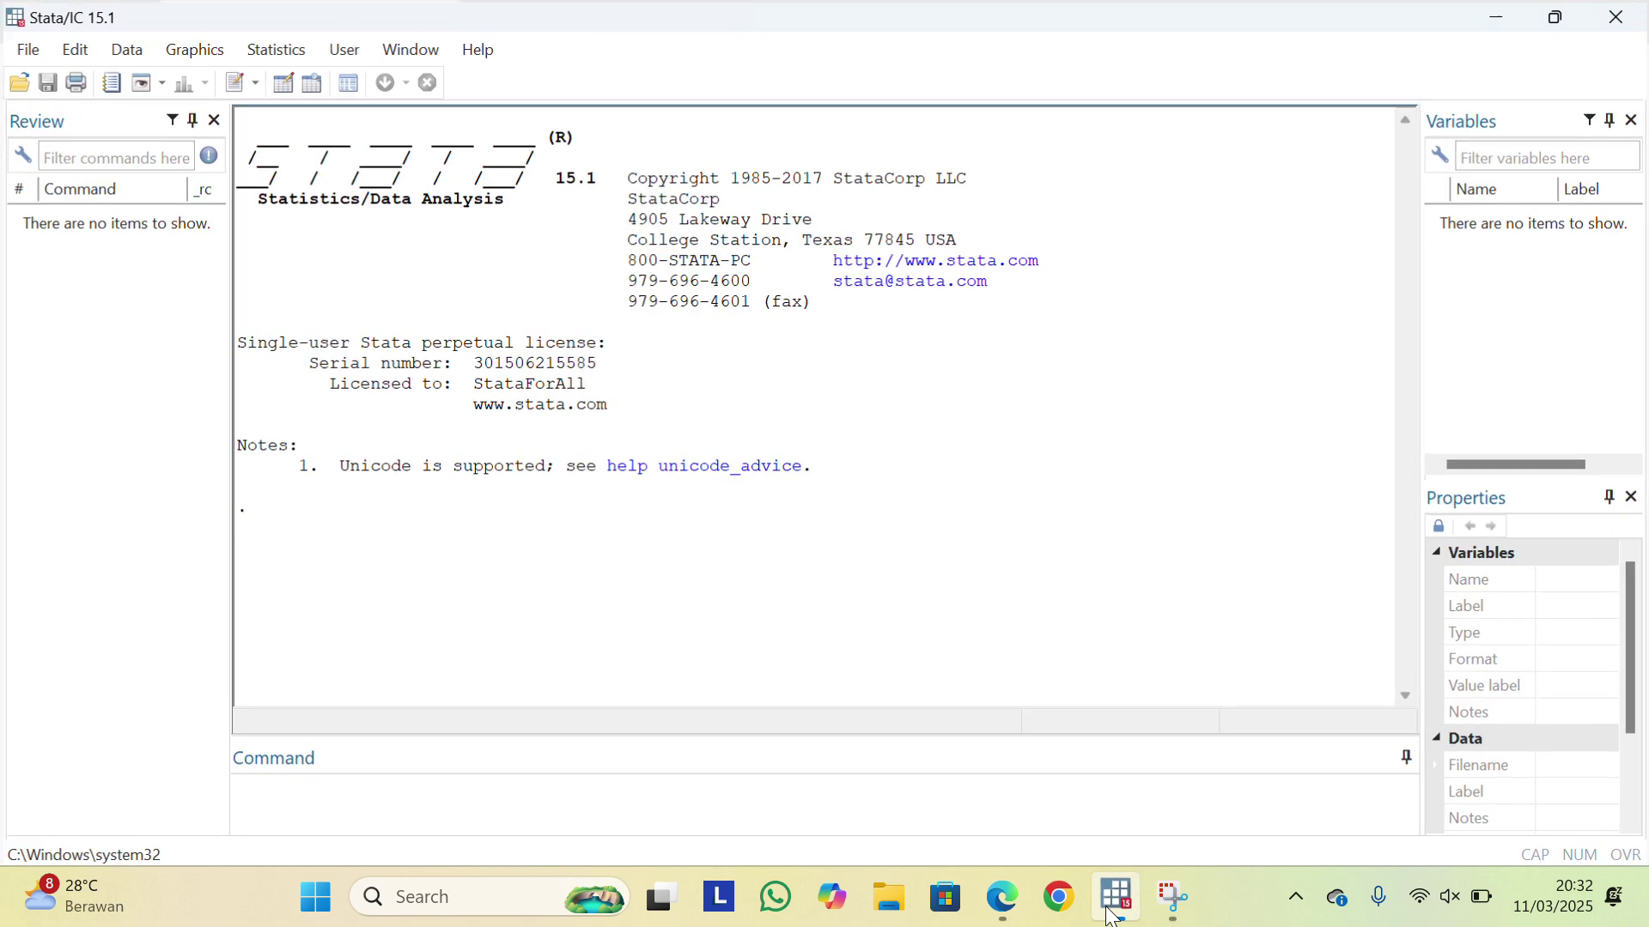
{"action": "left_click", "coordinate": [283, 78]}
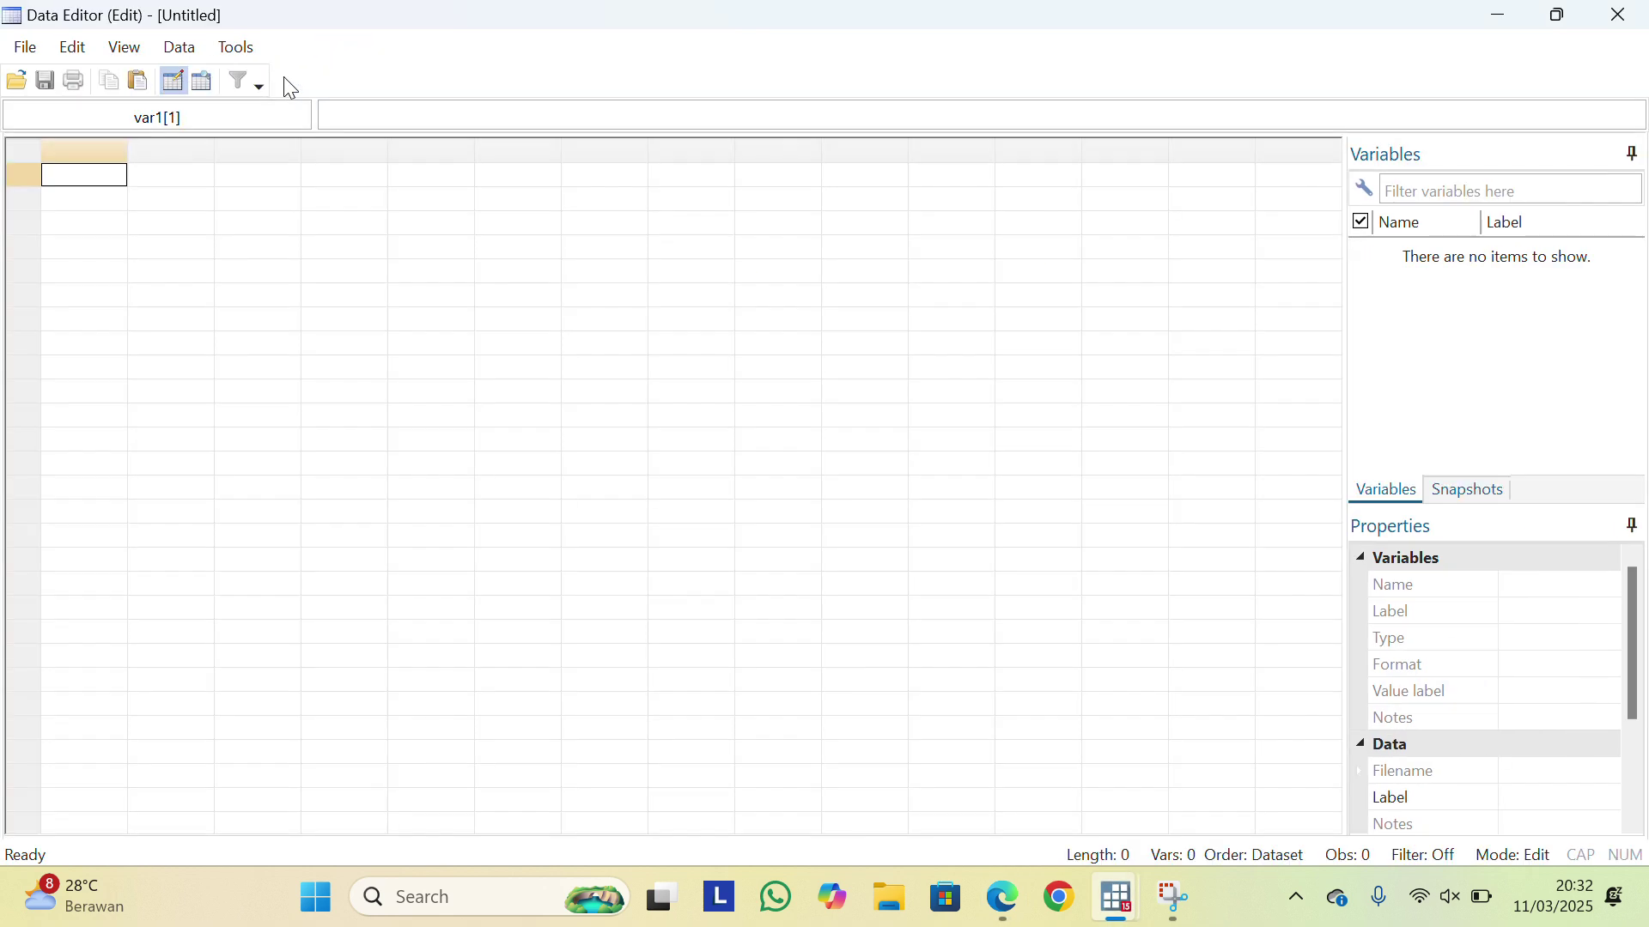
{"action": "right_click", "coordinate": [96, 186]}
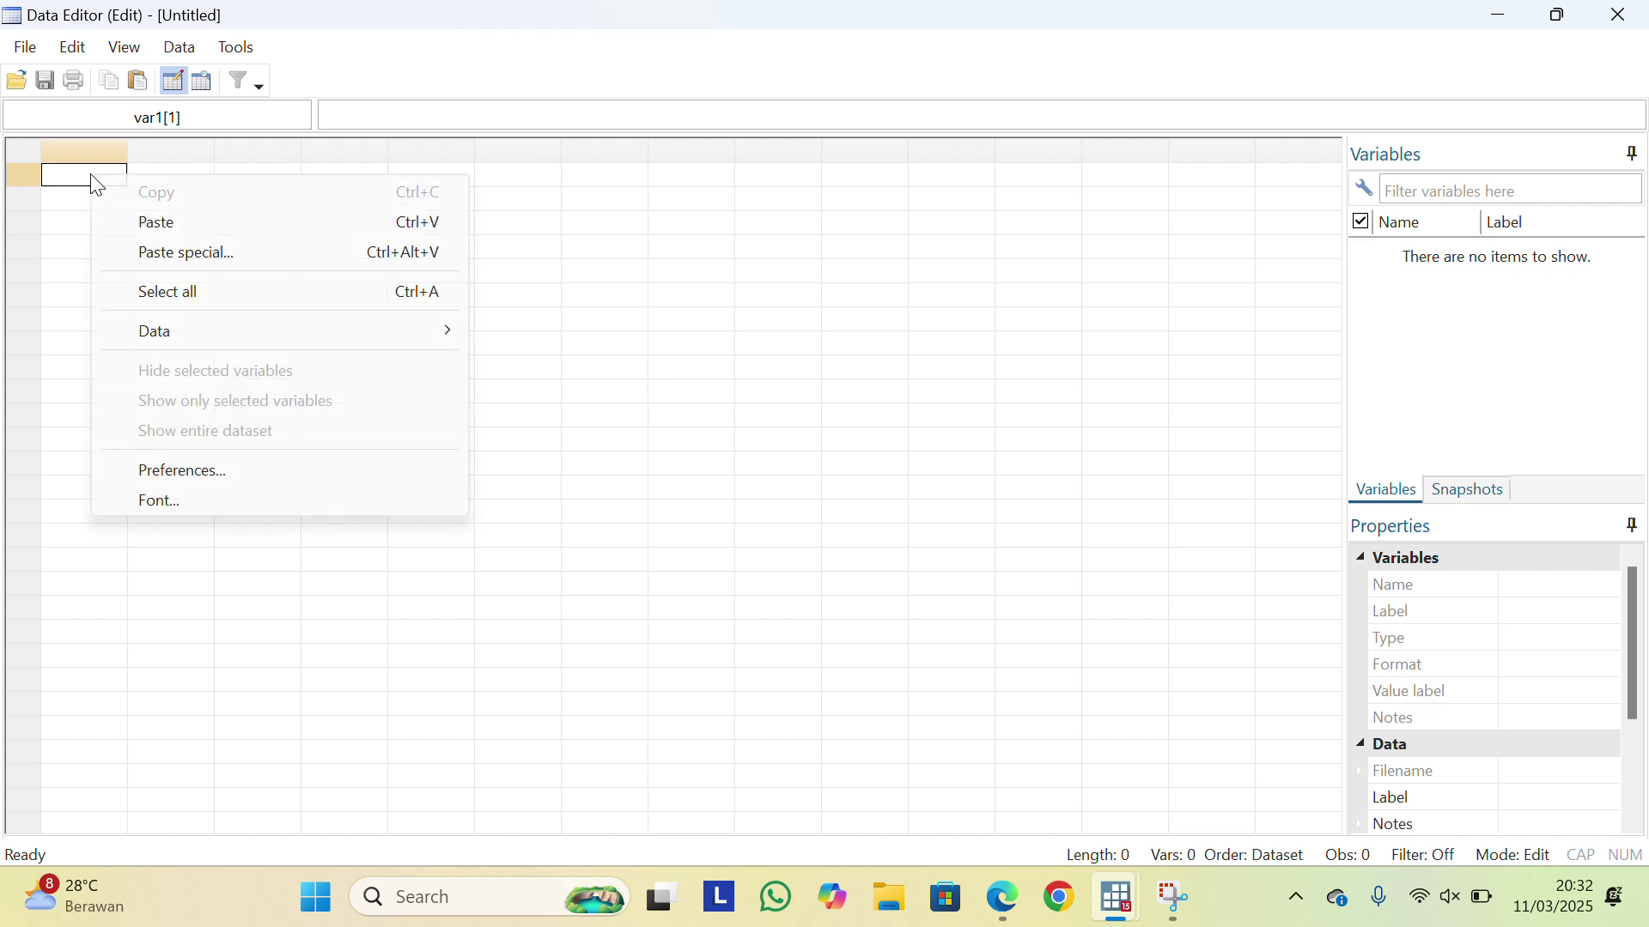
{"action": "left_click", "coordinate": [142, 225]}
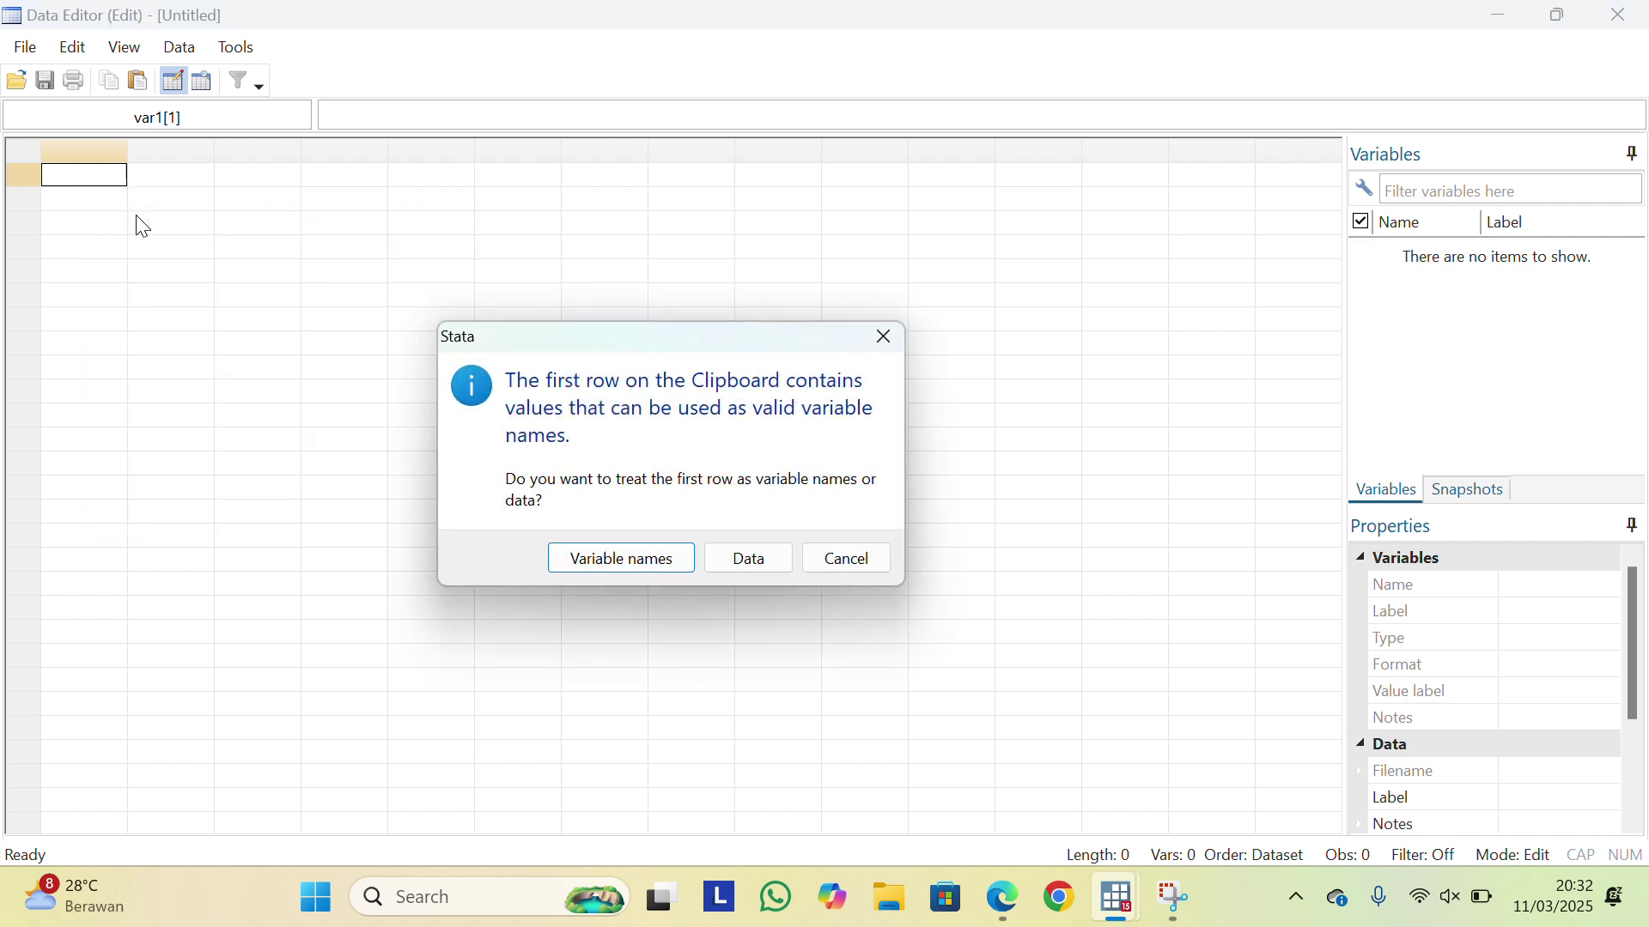
{"action": "left_click", "coordinate": [643, 567]}
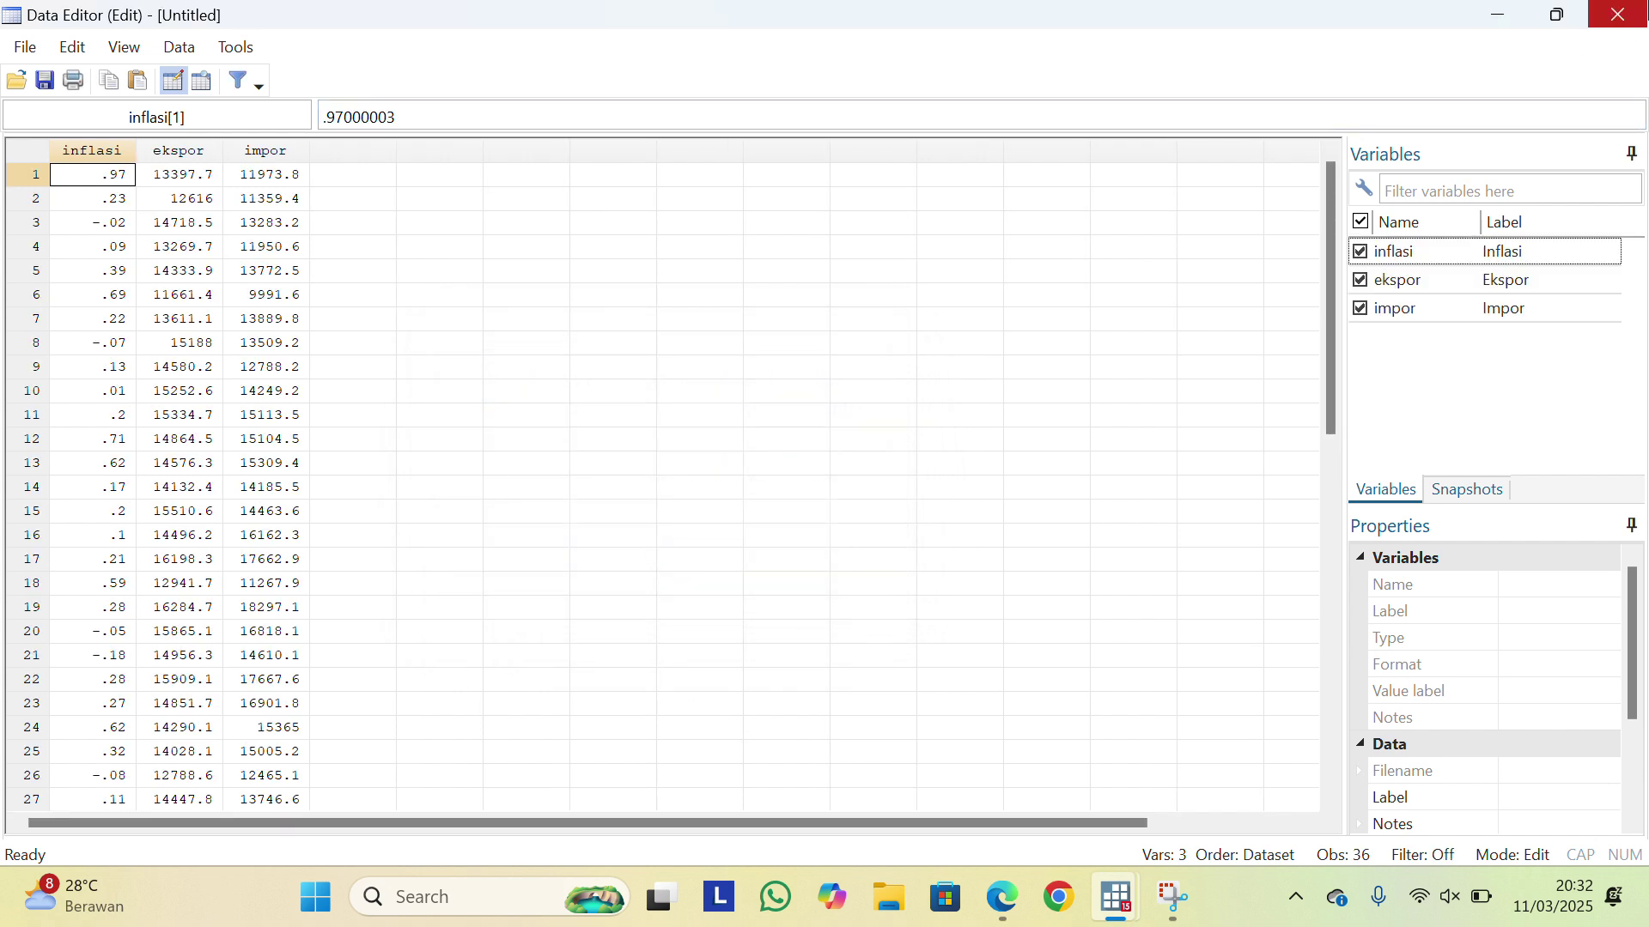
{"action": "left_click", "coordinate": [1645, 8]}
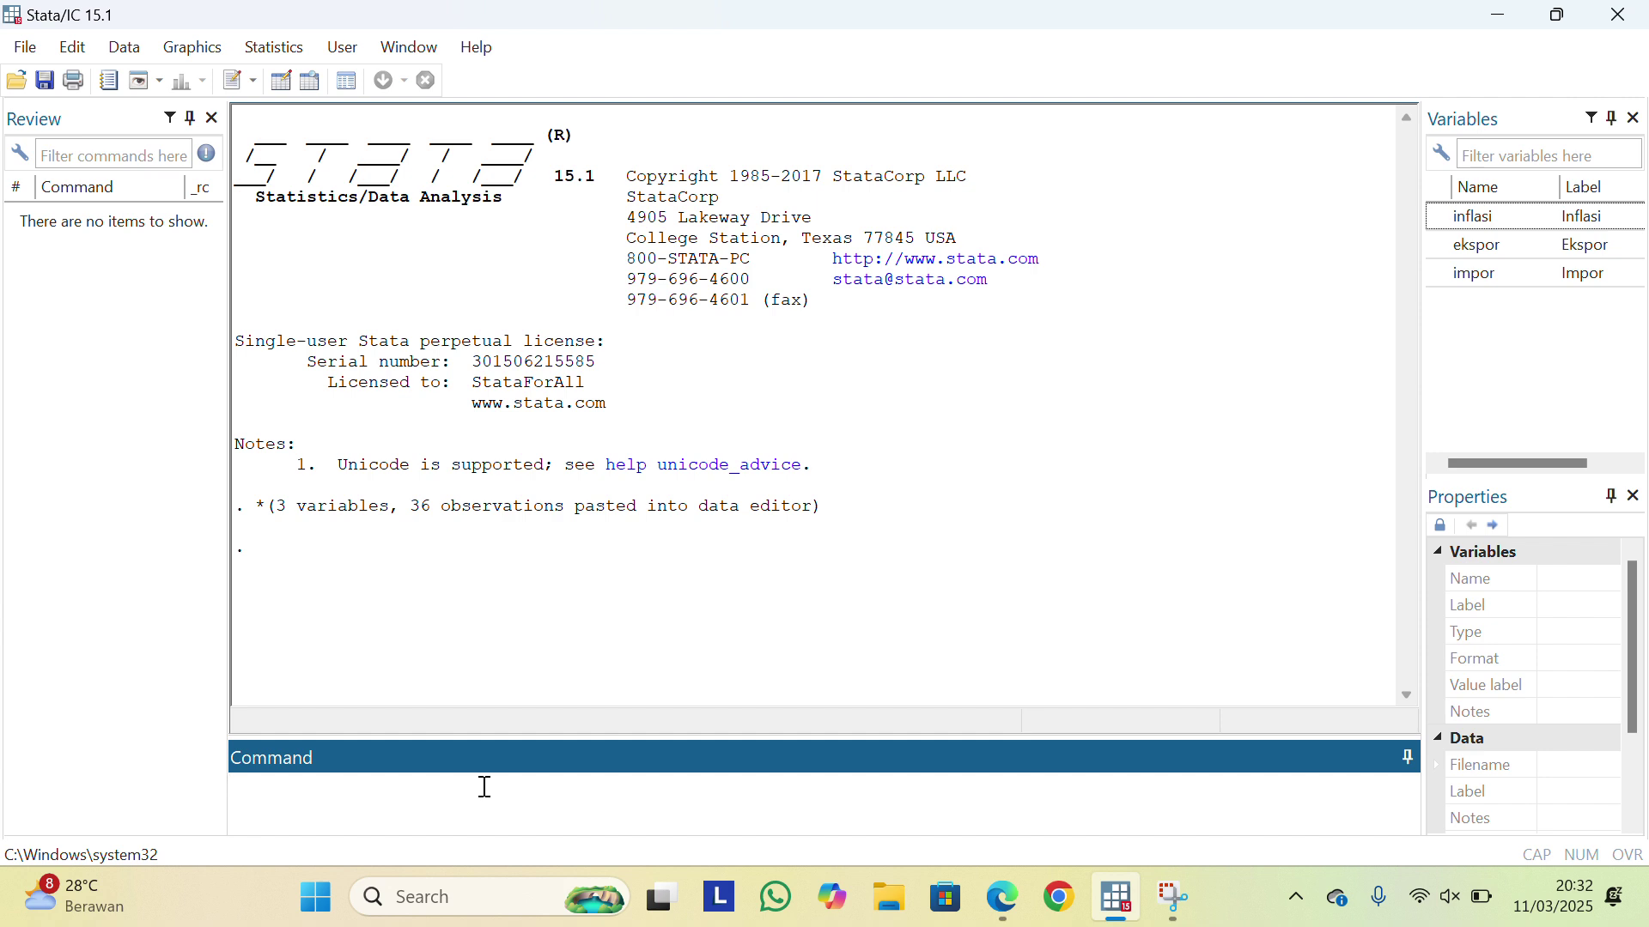
Generate the observation counter with "gen t =_n" and the monthly date variable with "gen newt = tm(2017m1) + t-1".
{"action": "type", "text": "gen t =_n"}
{"action": "key", "text": "Return"}
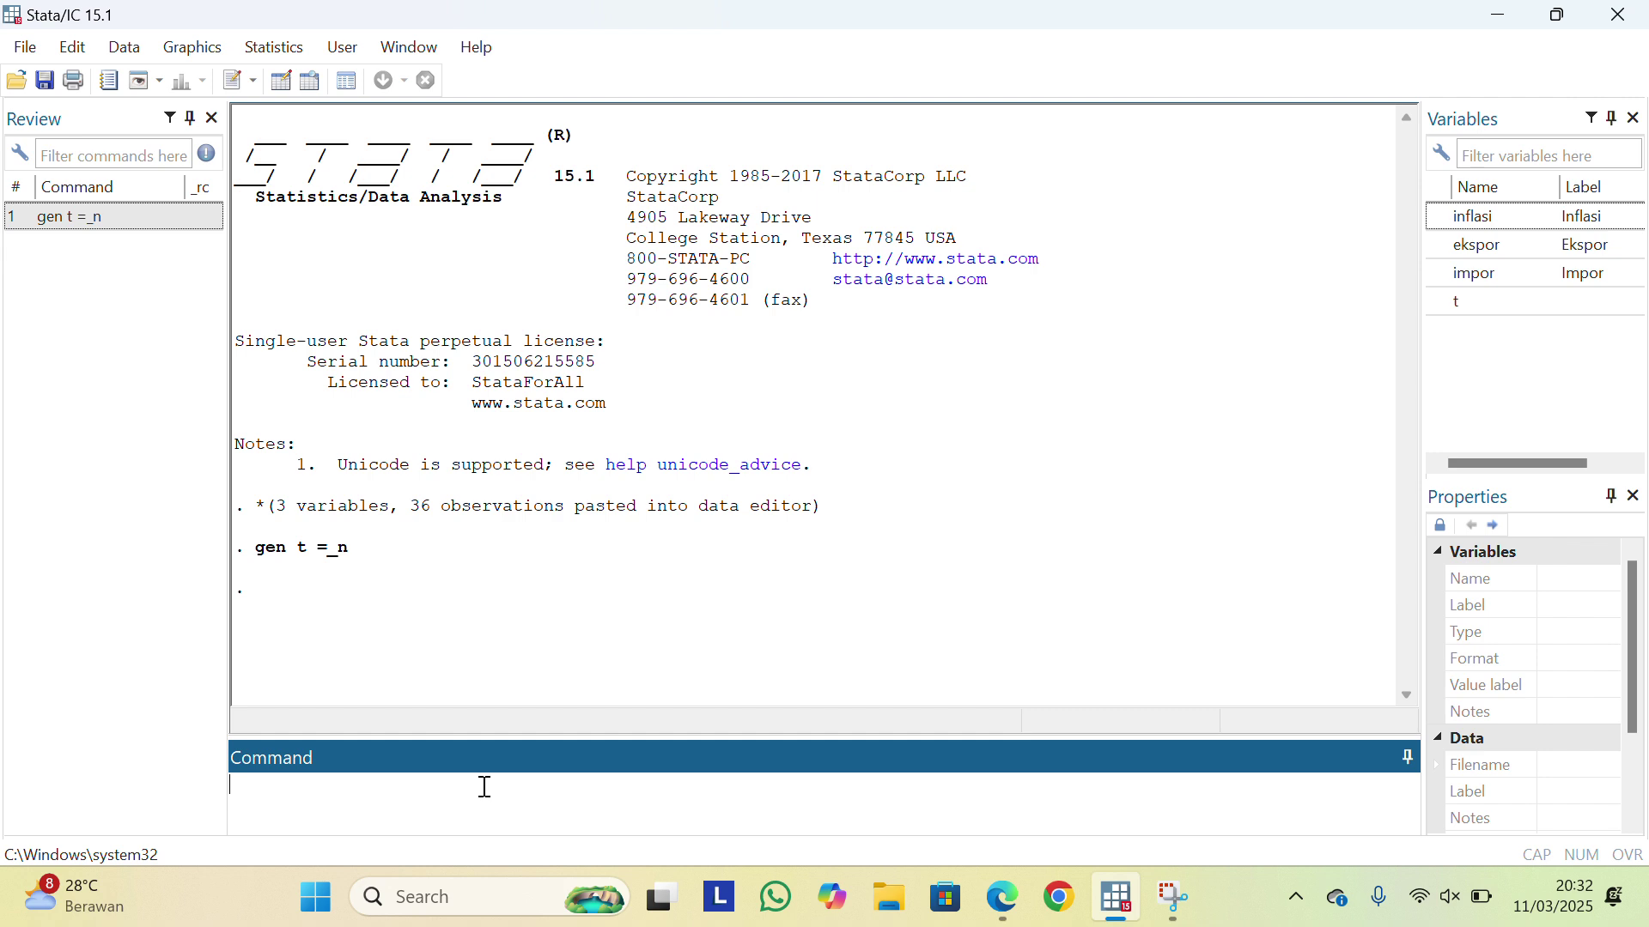
{"action": "type", "text": "gen newt = tm(2017"}
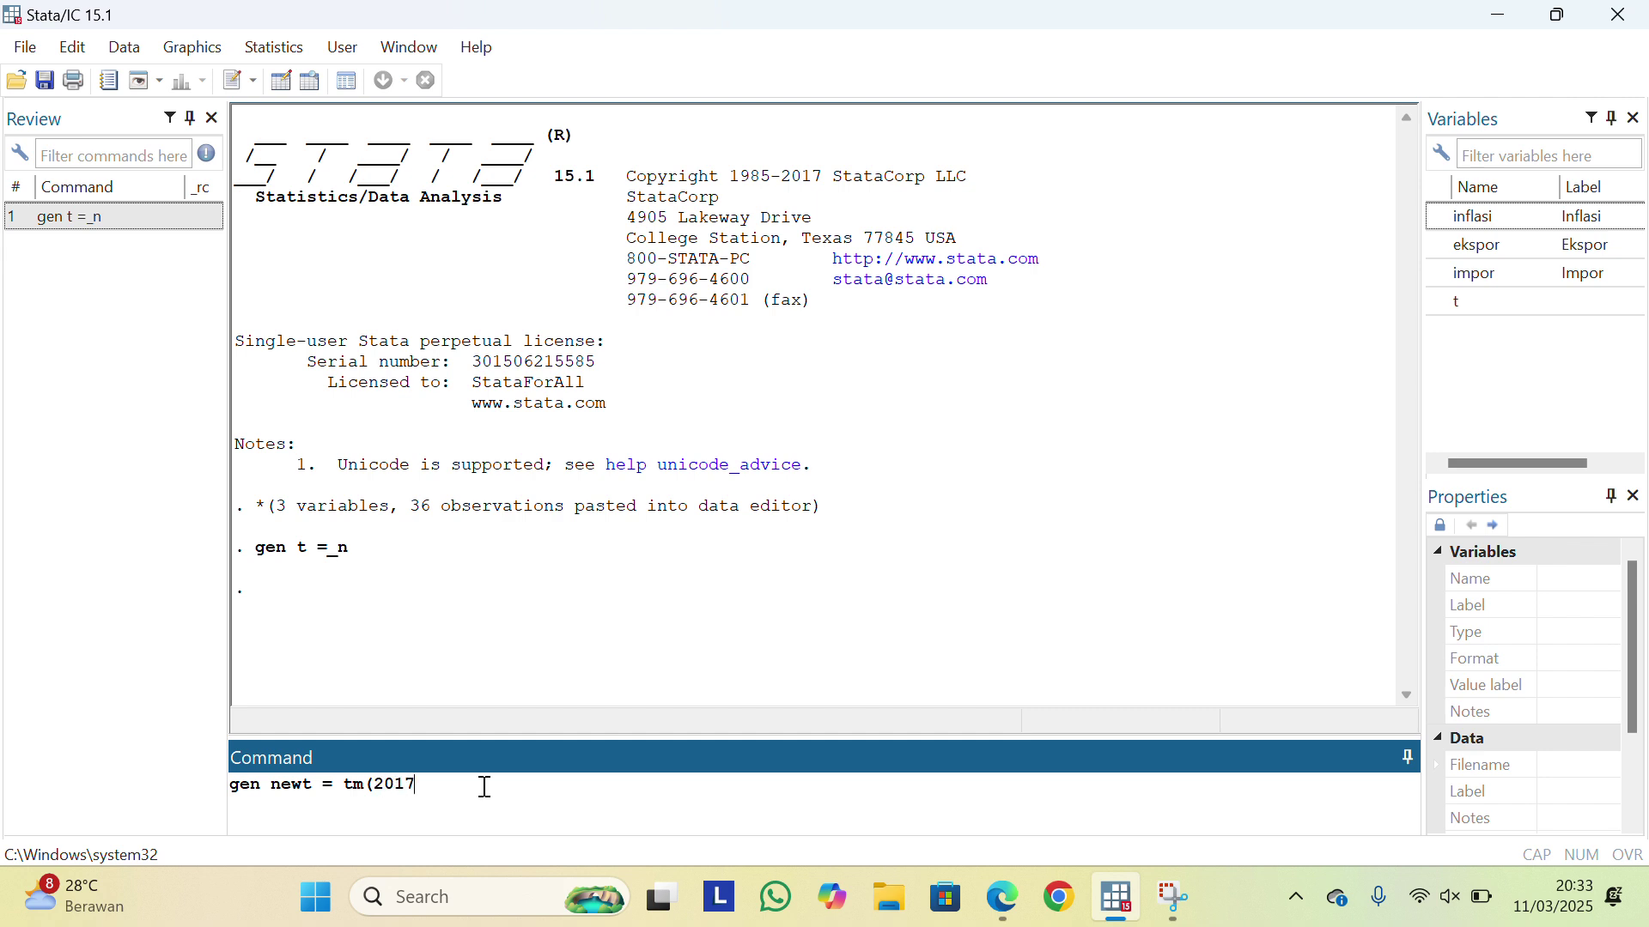
{"action": "type", "text": "m1) + t-1"}
{"action": "key", "text": "Return"}
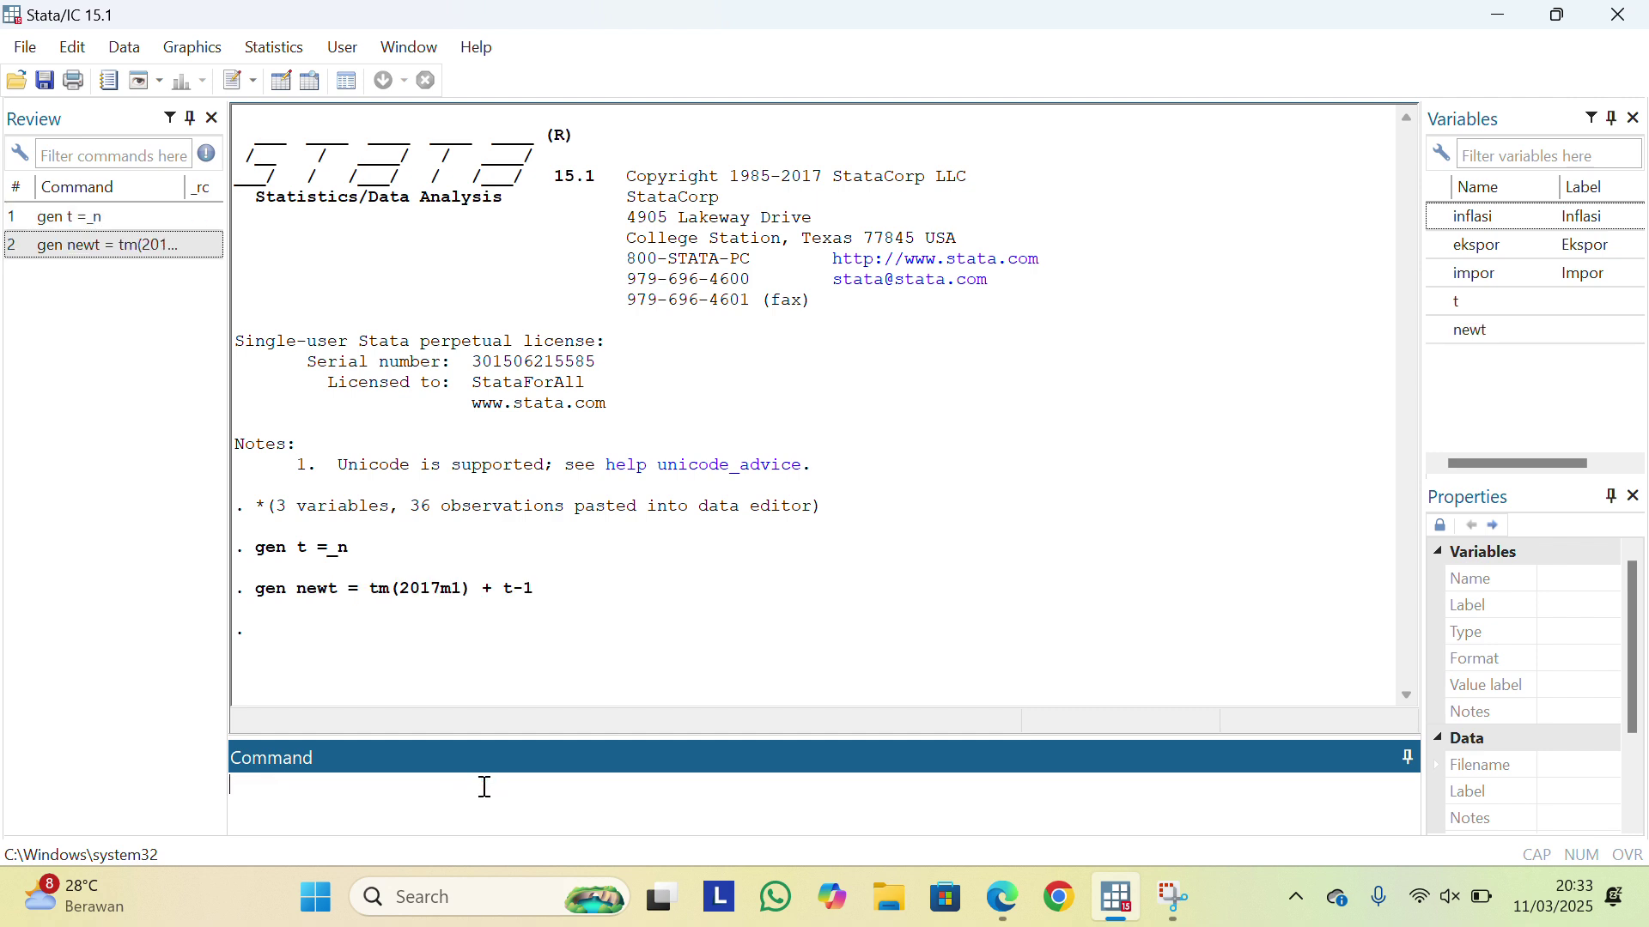
Format newt as a monthly date with %tm and declare it the time variable using "tset newt".
{"action": "type", "text": "format %tm newt"}
{"action": "key", "text": "Return"}
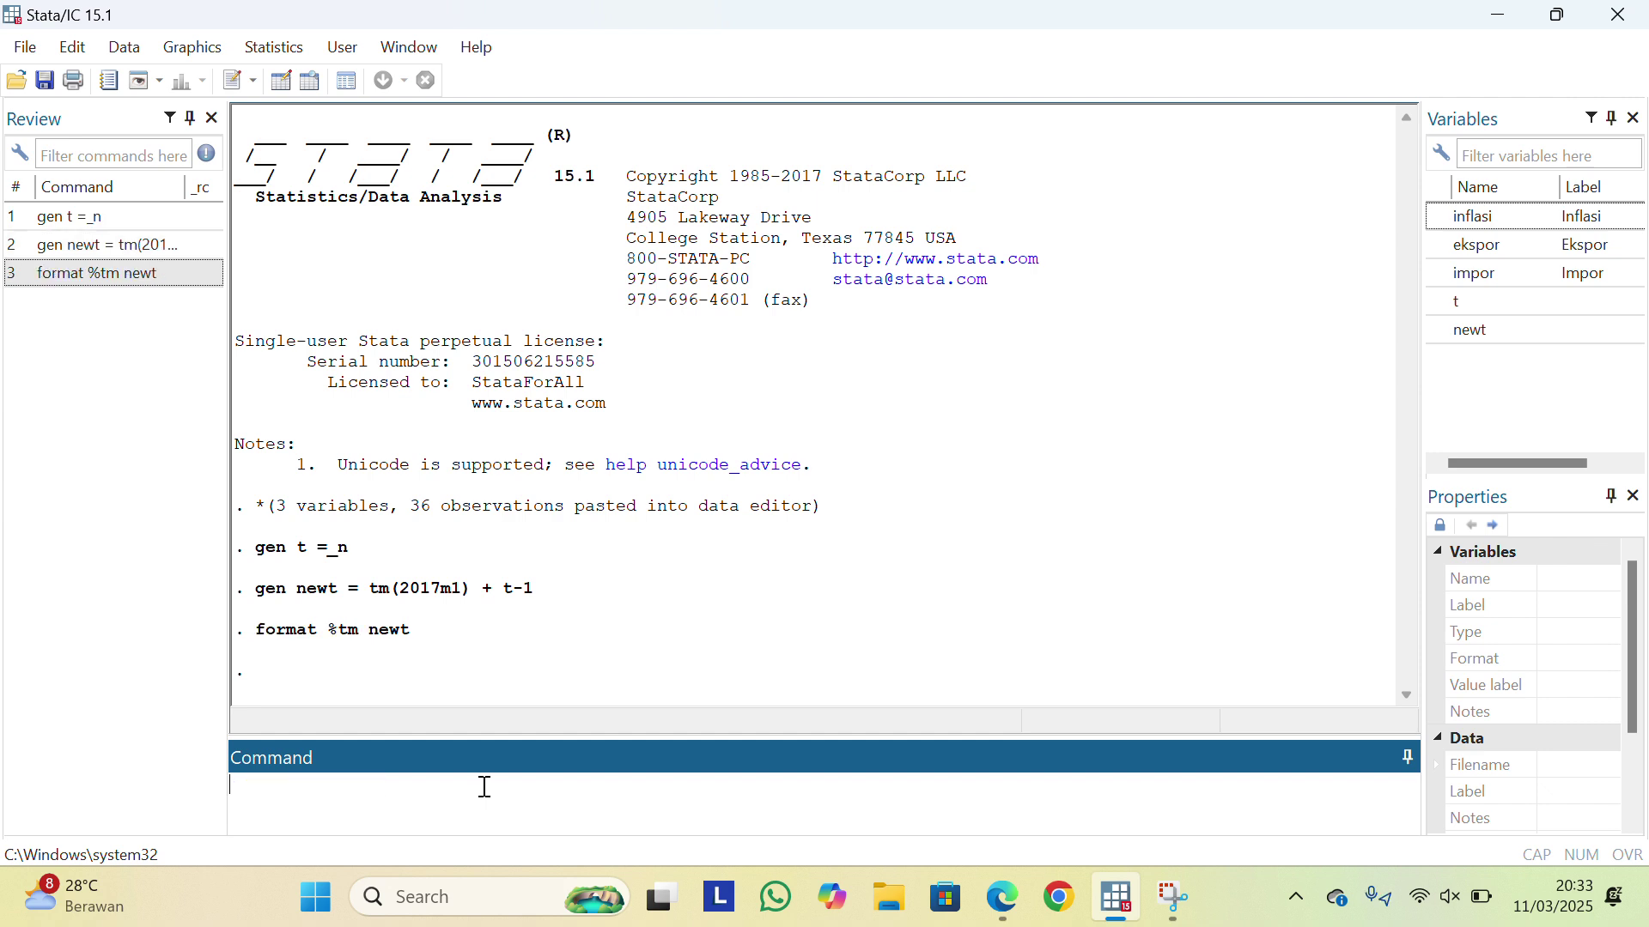
{"action": "type", "text": "tset newt"}
{"action": "key", "text": "Return"}
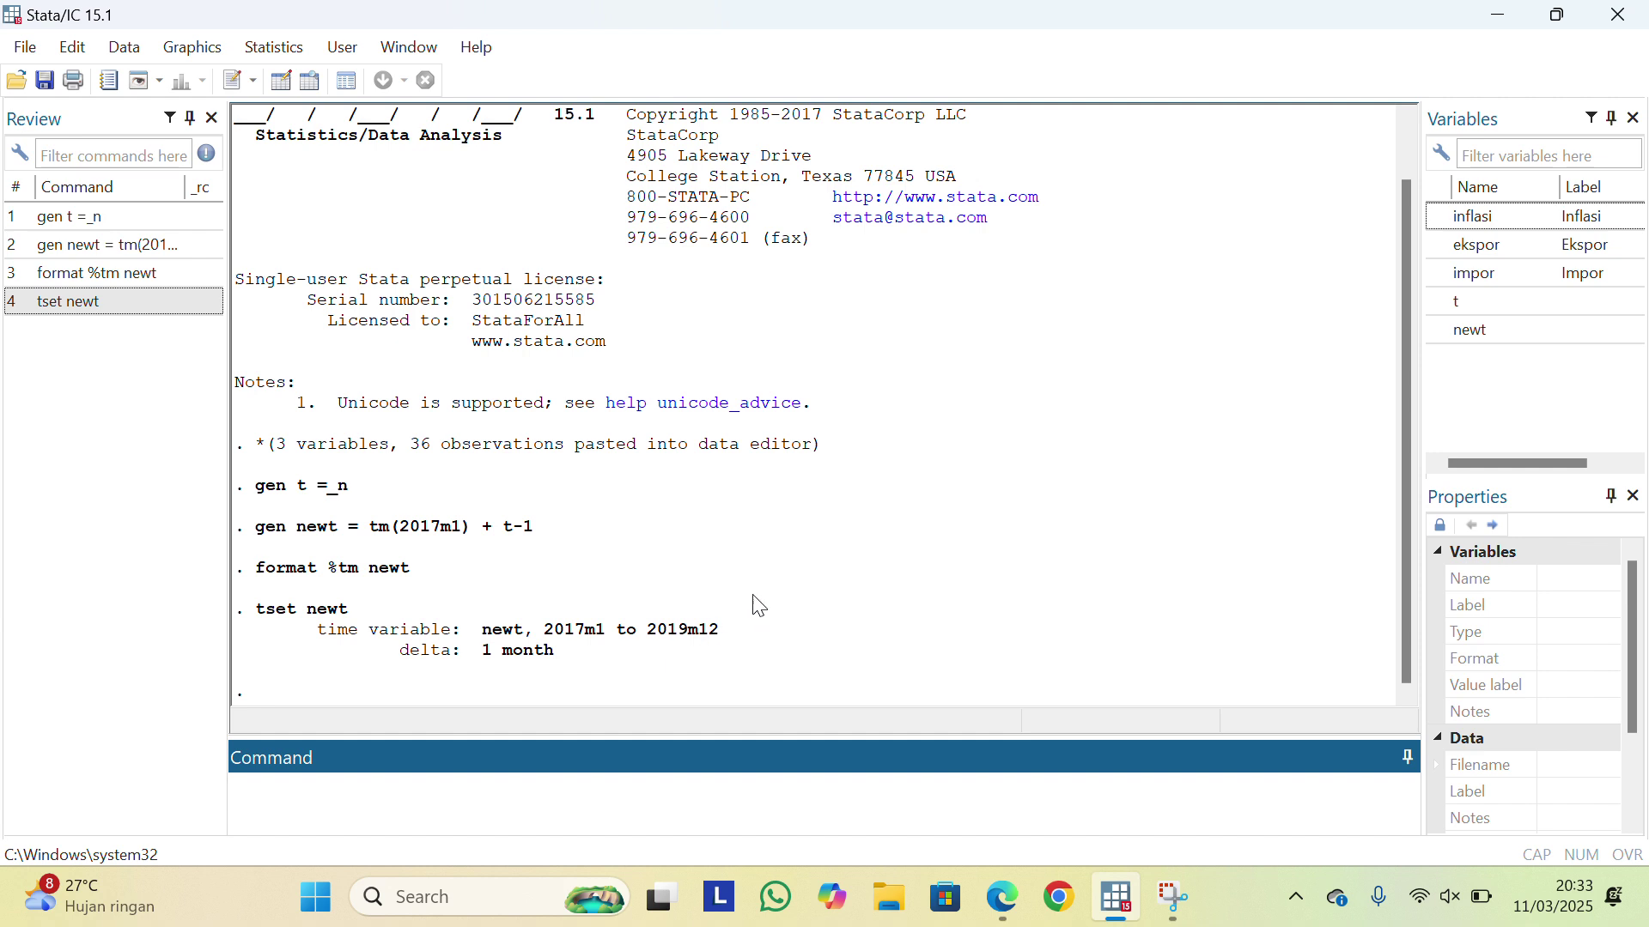
Check the generated t and newt columns in the Data Editor.
{"action": "left_click", "coordinate": [282, 83]}
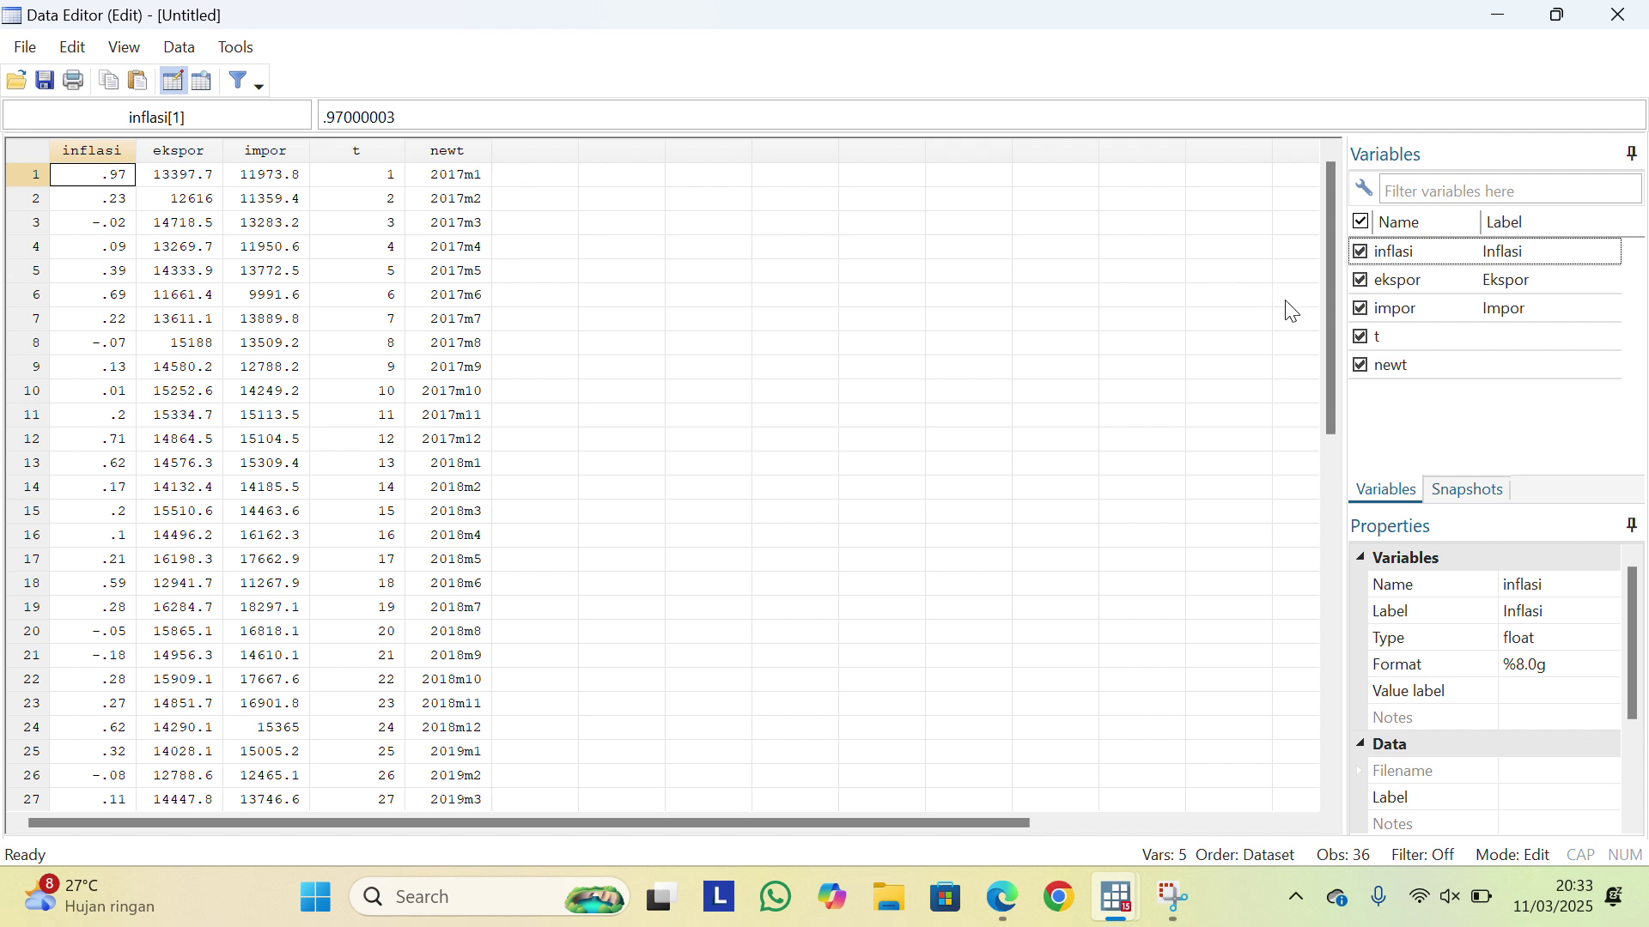
{"action": "left_click_drag", "start_coordinate": [1342, 325], "coordinate": [1625, 129]}
{"action": "left_click", "coordinate": [1619, 15]}
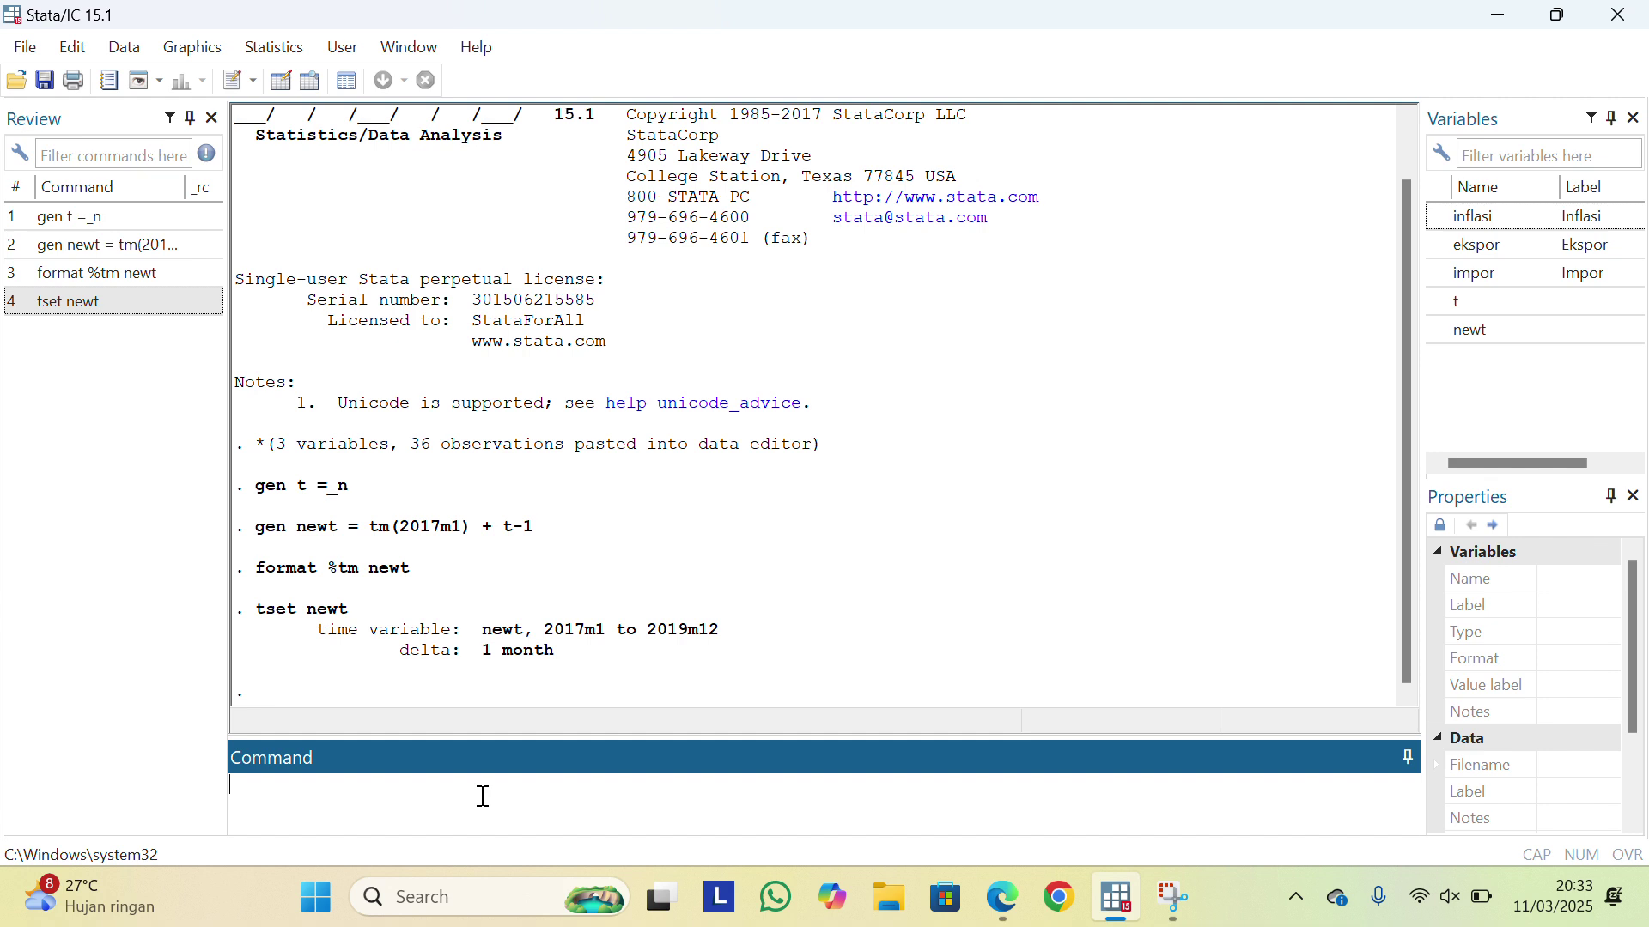
Run Dickey-Fuller unit root tests with dfuller on inflasi, ekspor and impor, one variable at a time.
{"action": "type", "text": "dfuller inflasi"}
{"action": "key", "text": "Return"}
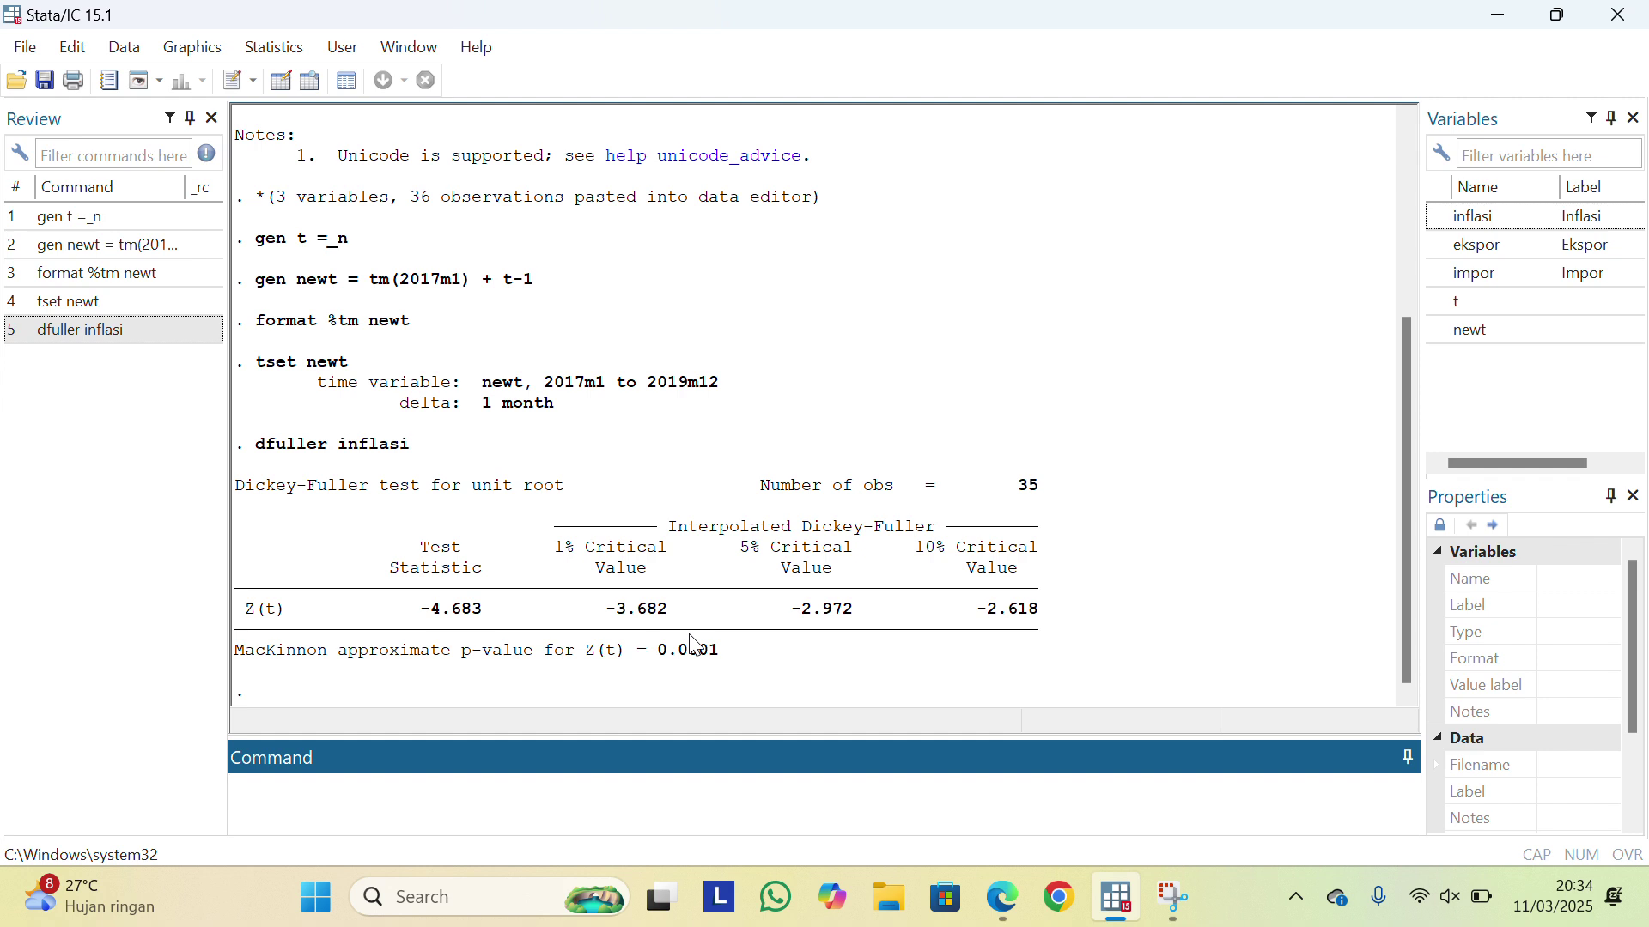
{"action": "type", "text": "dfuller ekspor"}
{"action": "key", "text": "Return"}
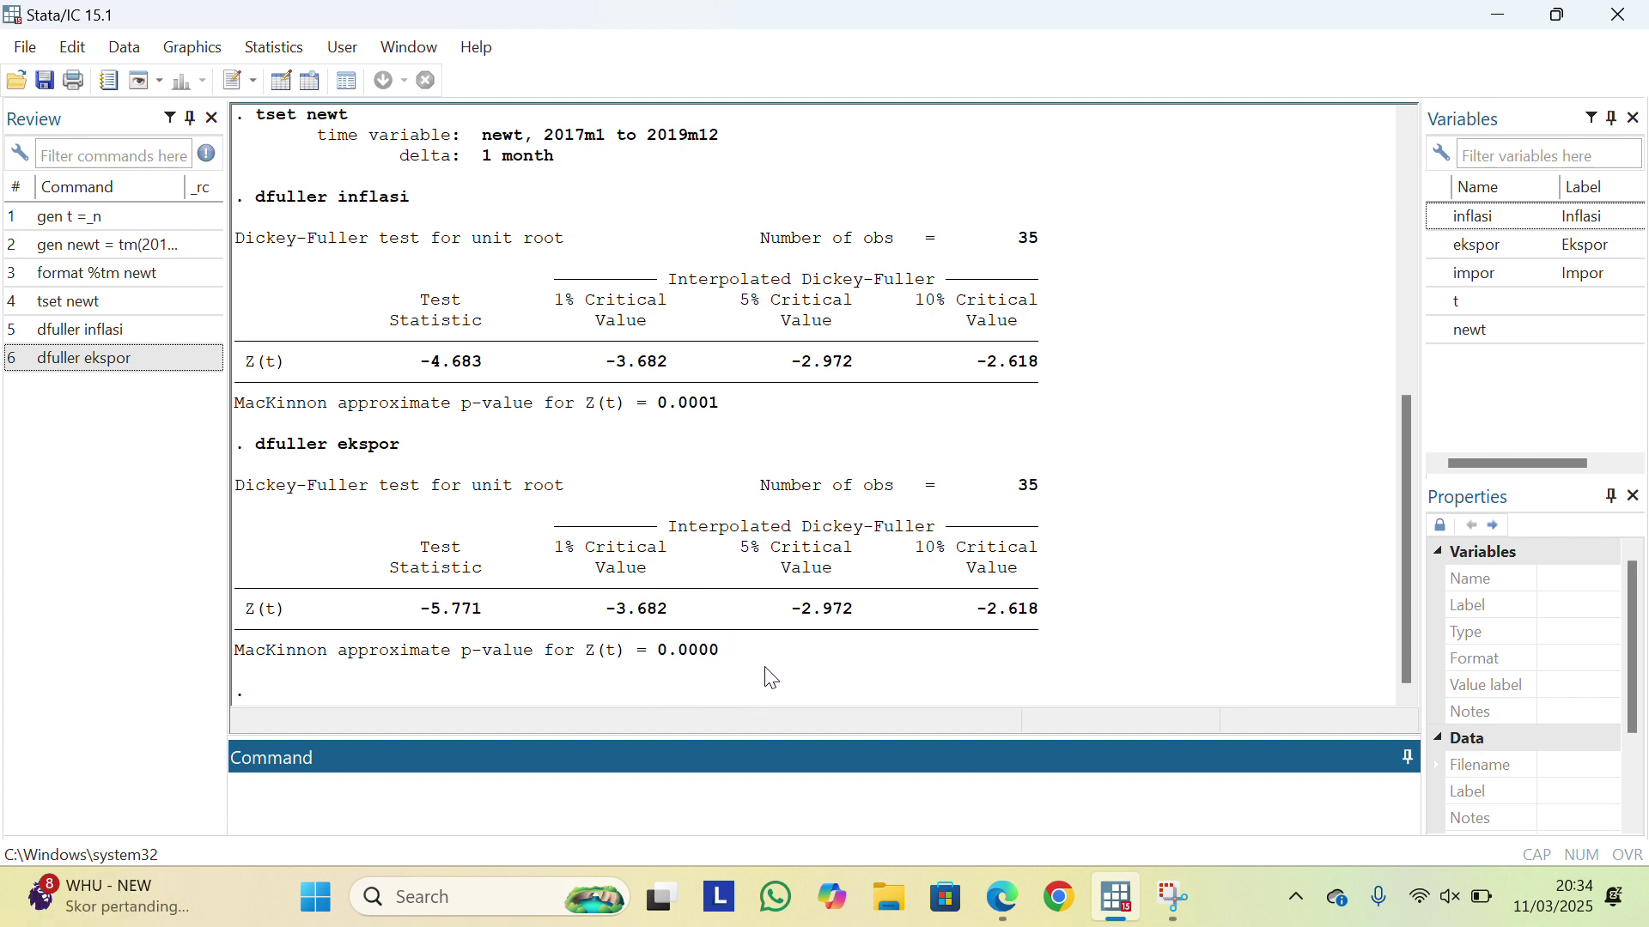
{"action": "type", "text": "dfuller impor"}
{"action": "key", "text": "Return"}
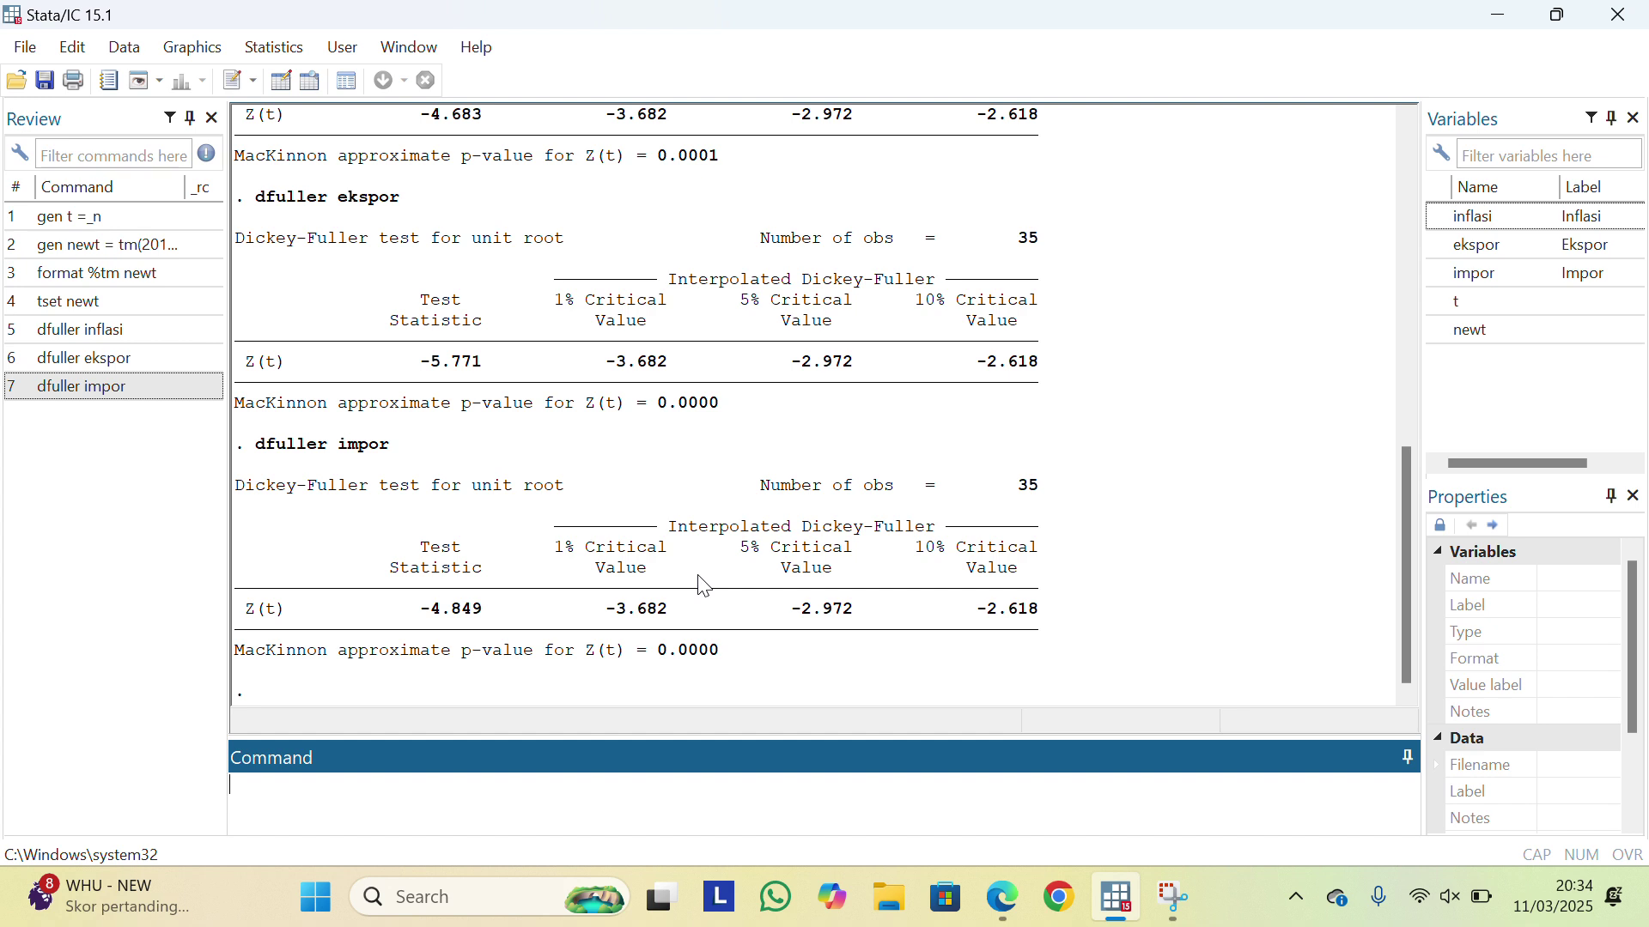
Run the lag-order selection test with "varsoc inflasi ekspor impor".
{"action": "left_click", "coordinate": [280, 811]}
{"action": "type", "text": "varsoc inflasi ekspo"}
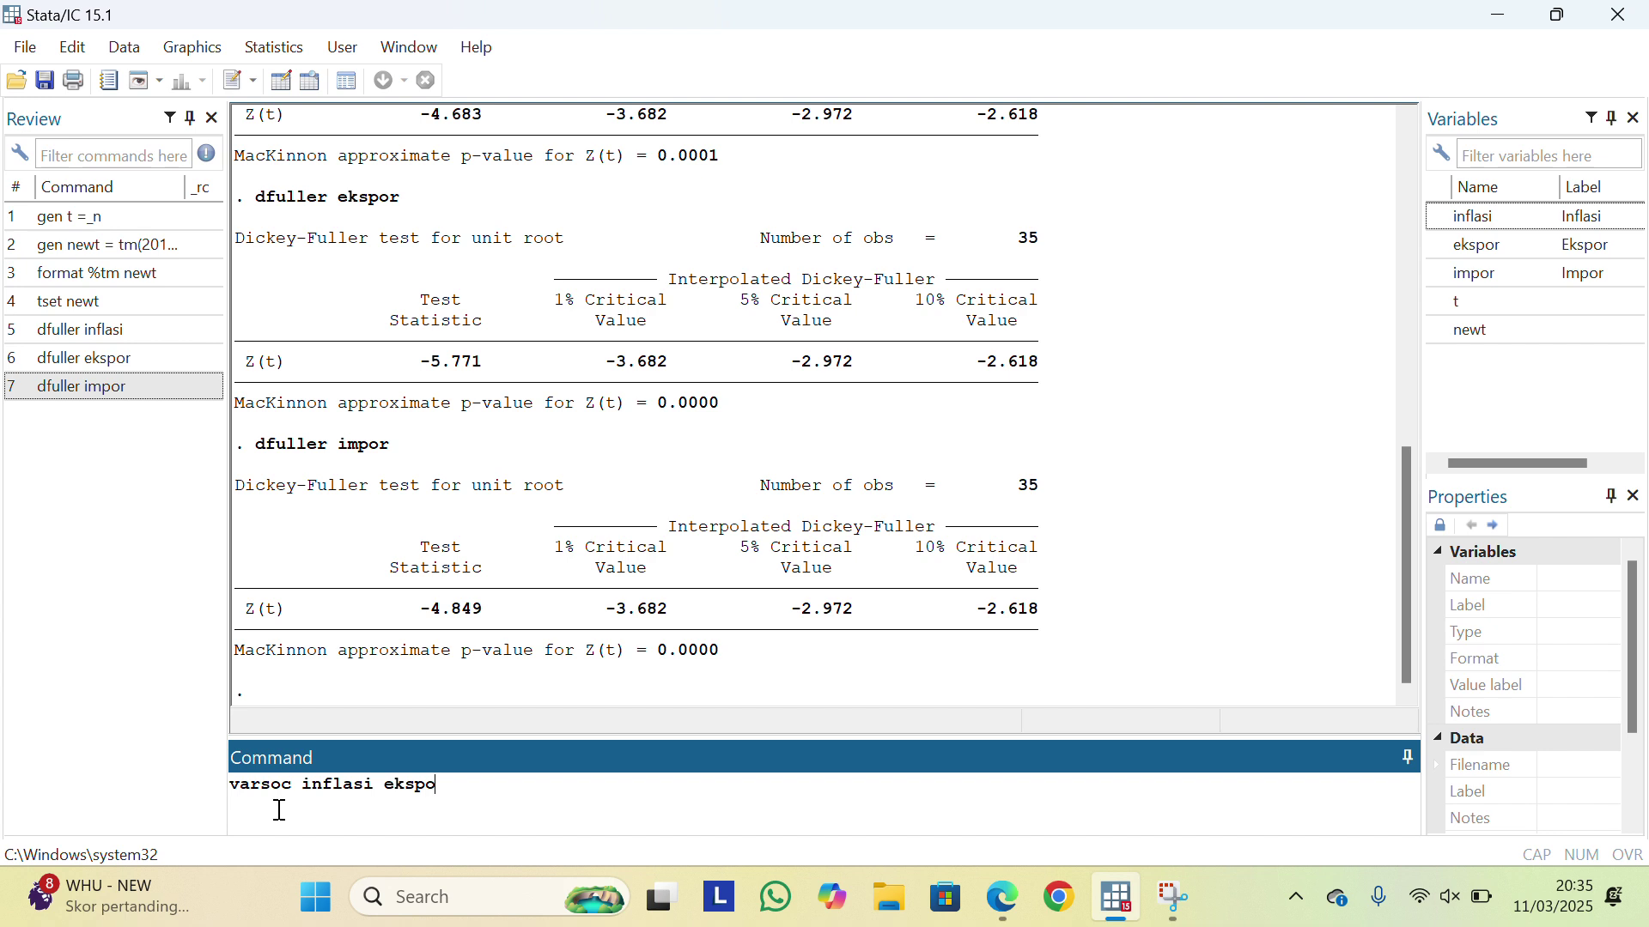
{"action": "type", "text": "r impor"}
{"action": "key", "text": "Return"}
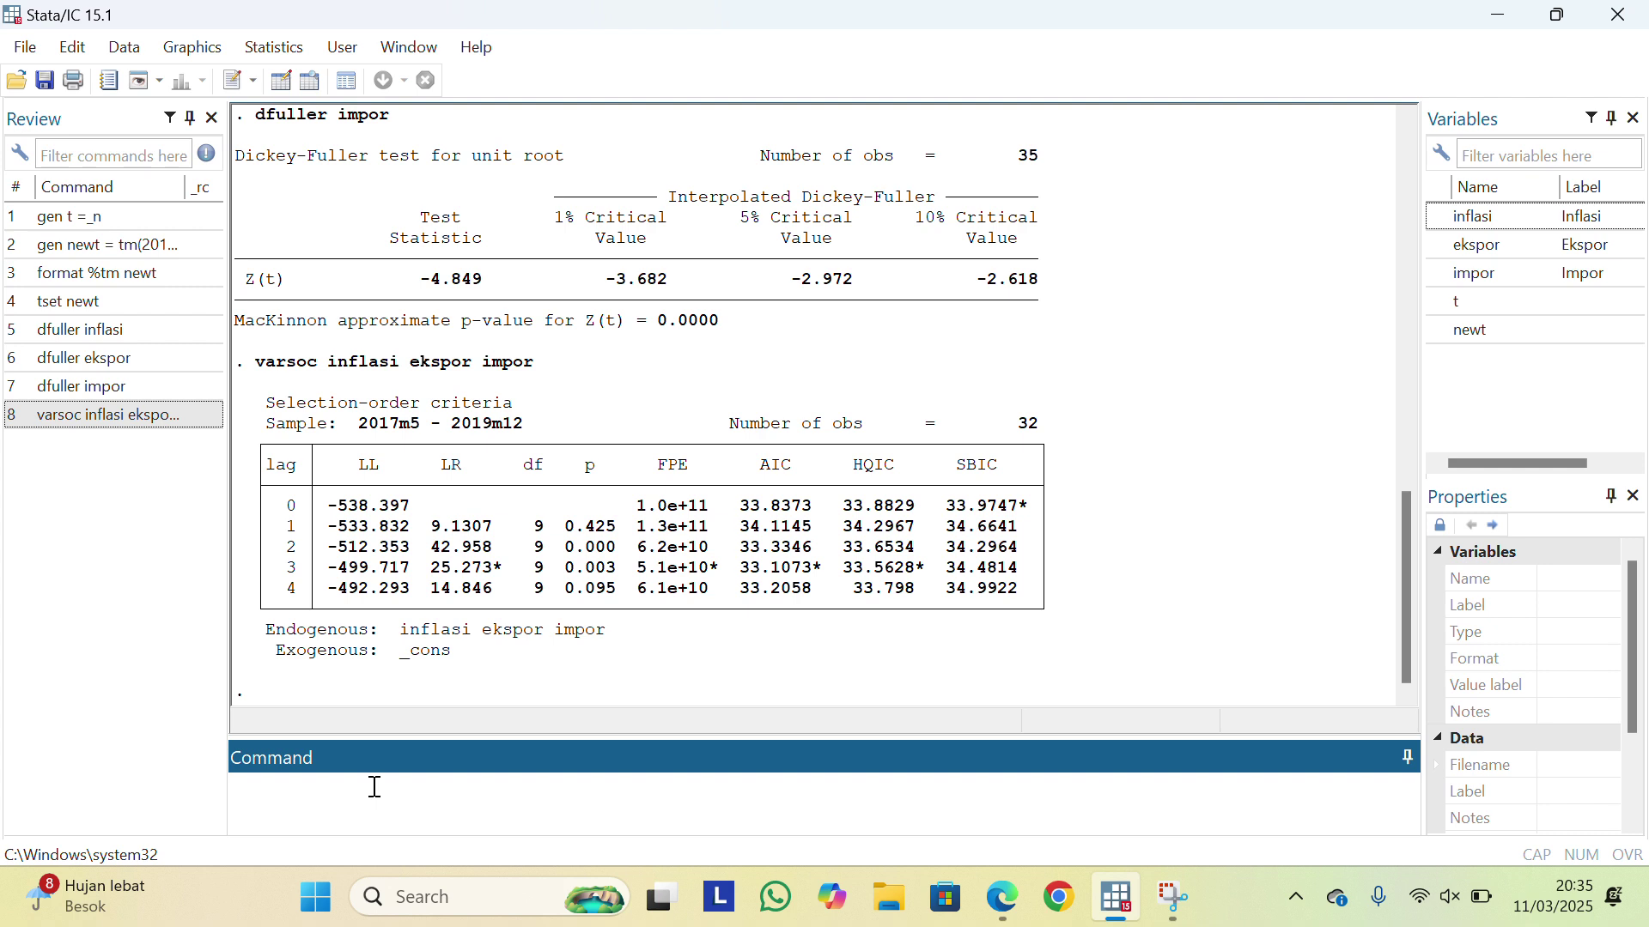
Install the ardl package from SSC with "ssc install ardl".
{"action": "type", "text": "ssc install ardl\\"}
{"action": "key", "text": "Return"}
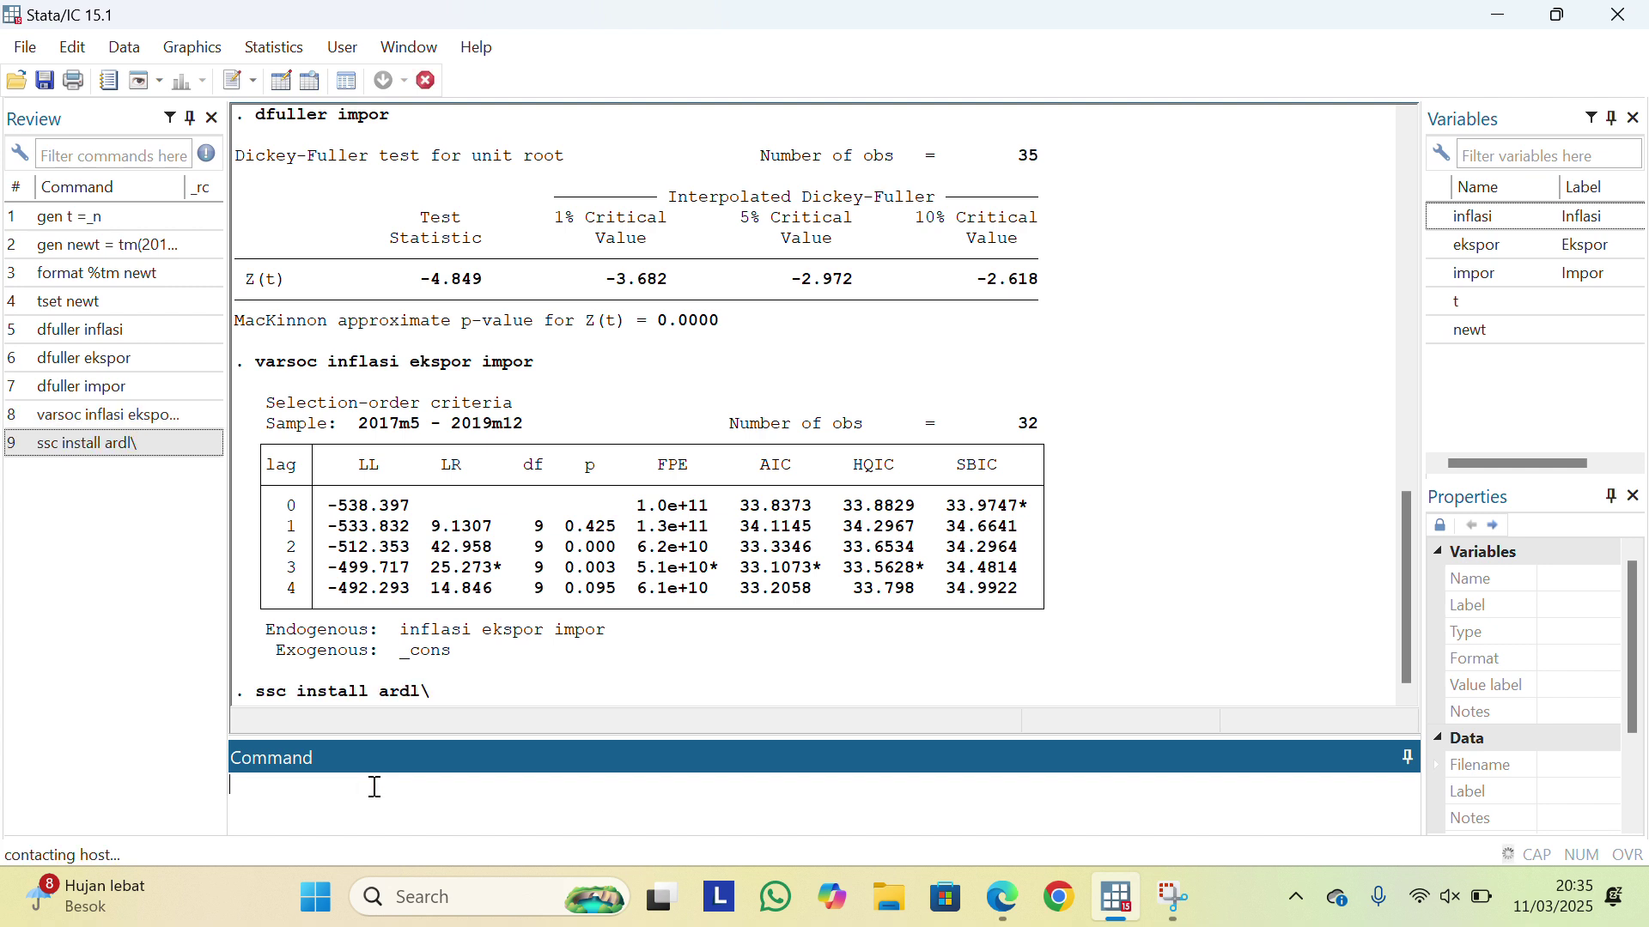
{"action": "left_click", "coordinate": [135, 449]}
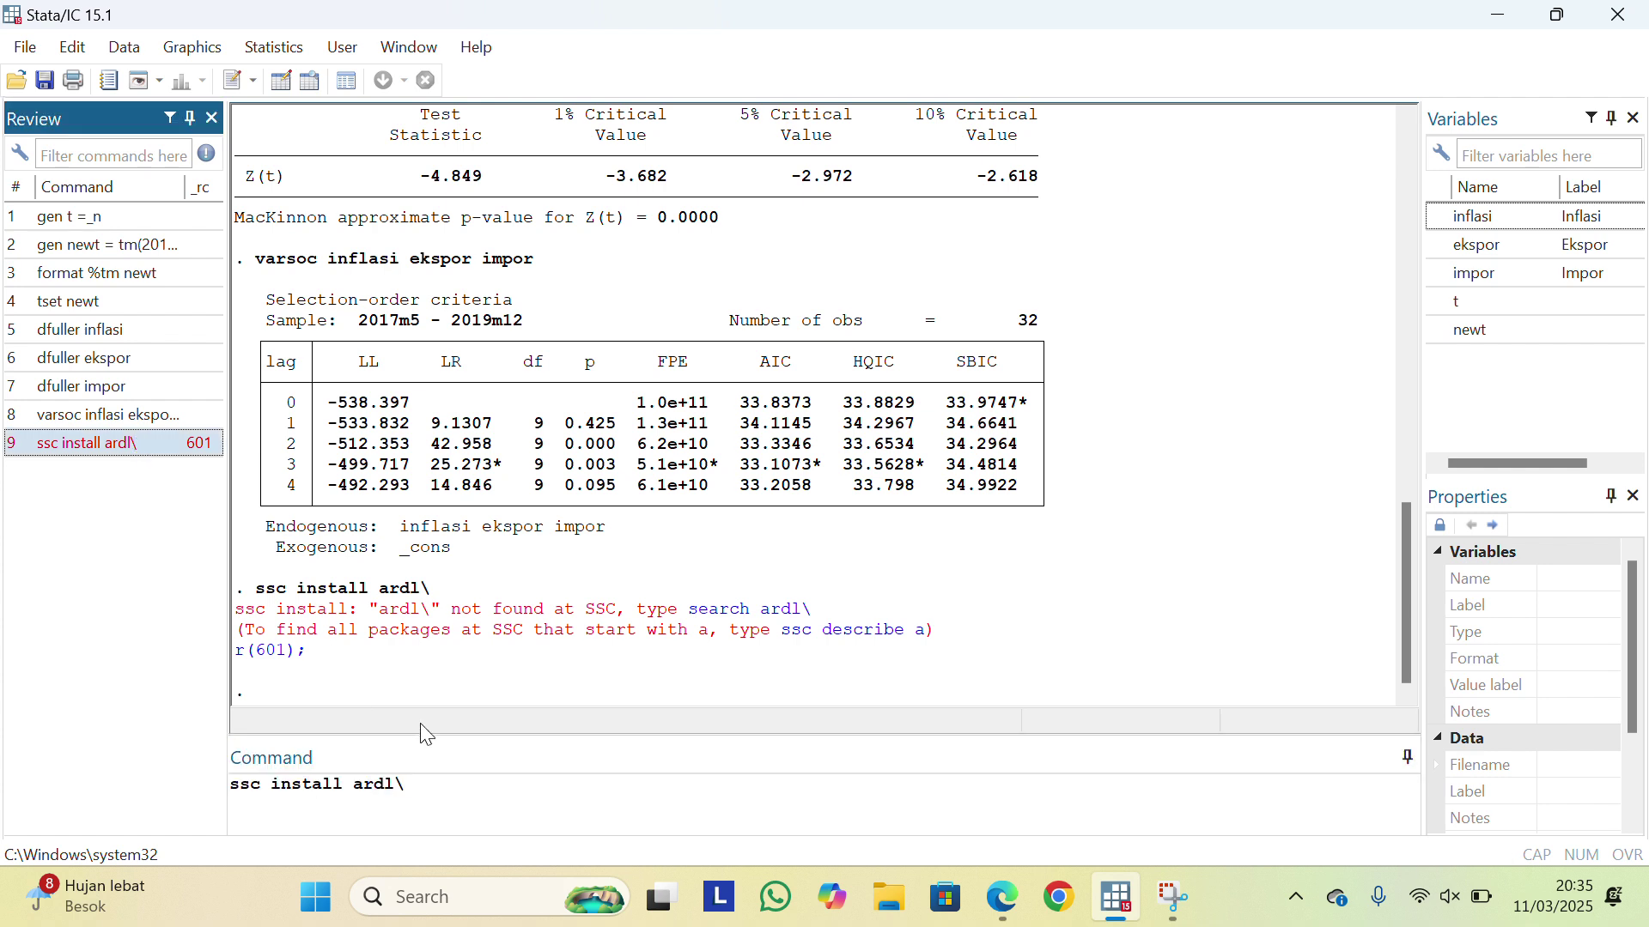
{"action": "key", "text": "BackSpace"}
{"action": "key", "text": "Return"}
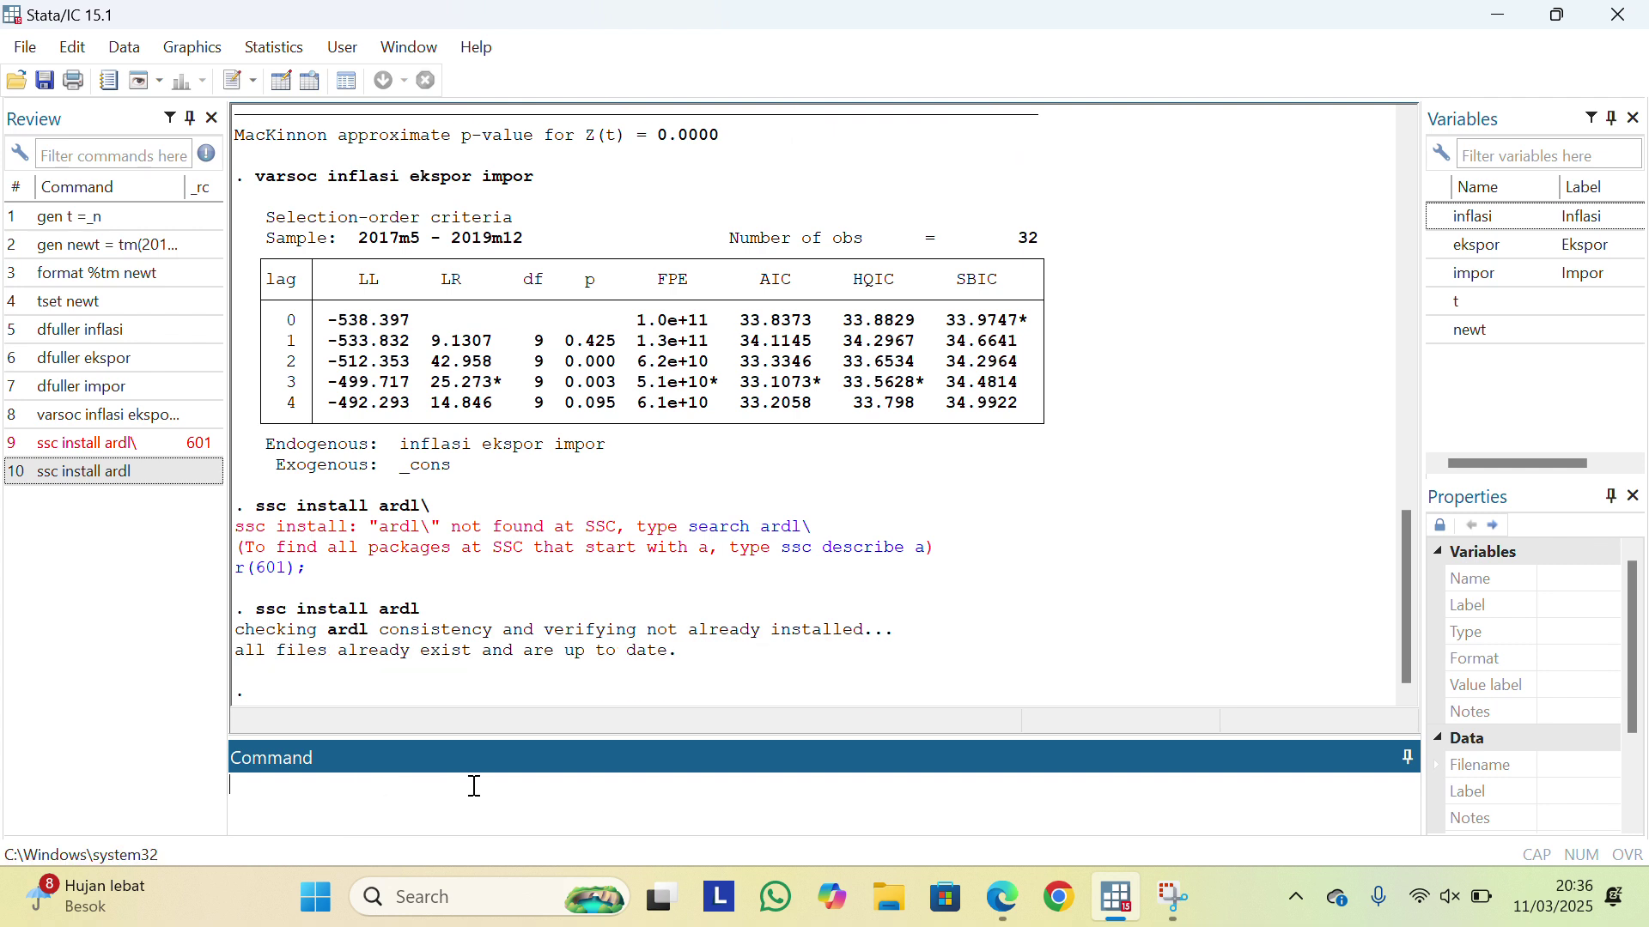
Estimate the ARDL model of inflasi on ekspor and impor with the options maxlags(3) and aic.
{"action": "type", "text": "ae"}
{"action": "key", "text": "BackSpace"}
{"action": "type", "text": "rdl inflasi ekspor"}
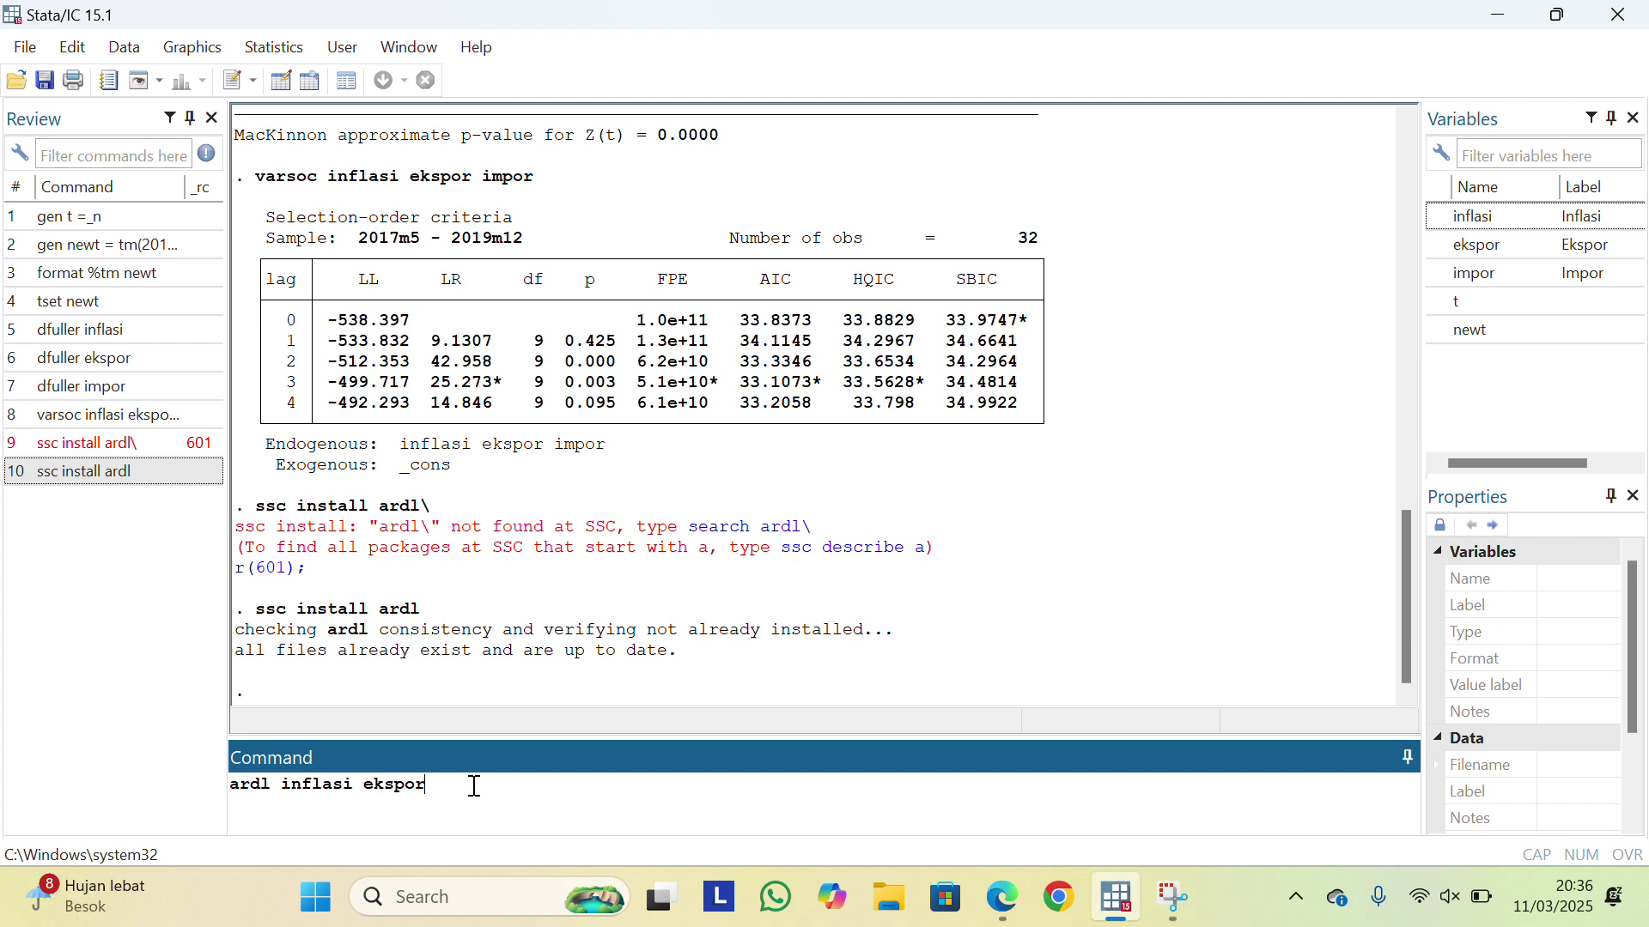
{"action": "type", "text": " impor, maxlags(3)"}
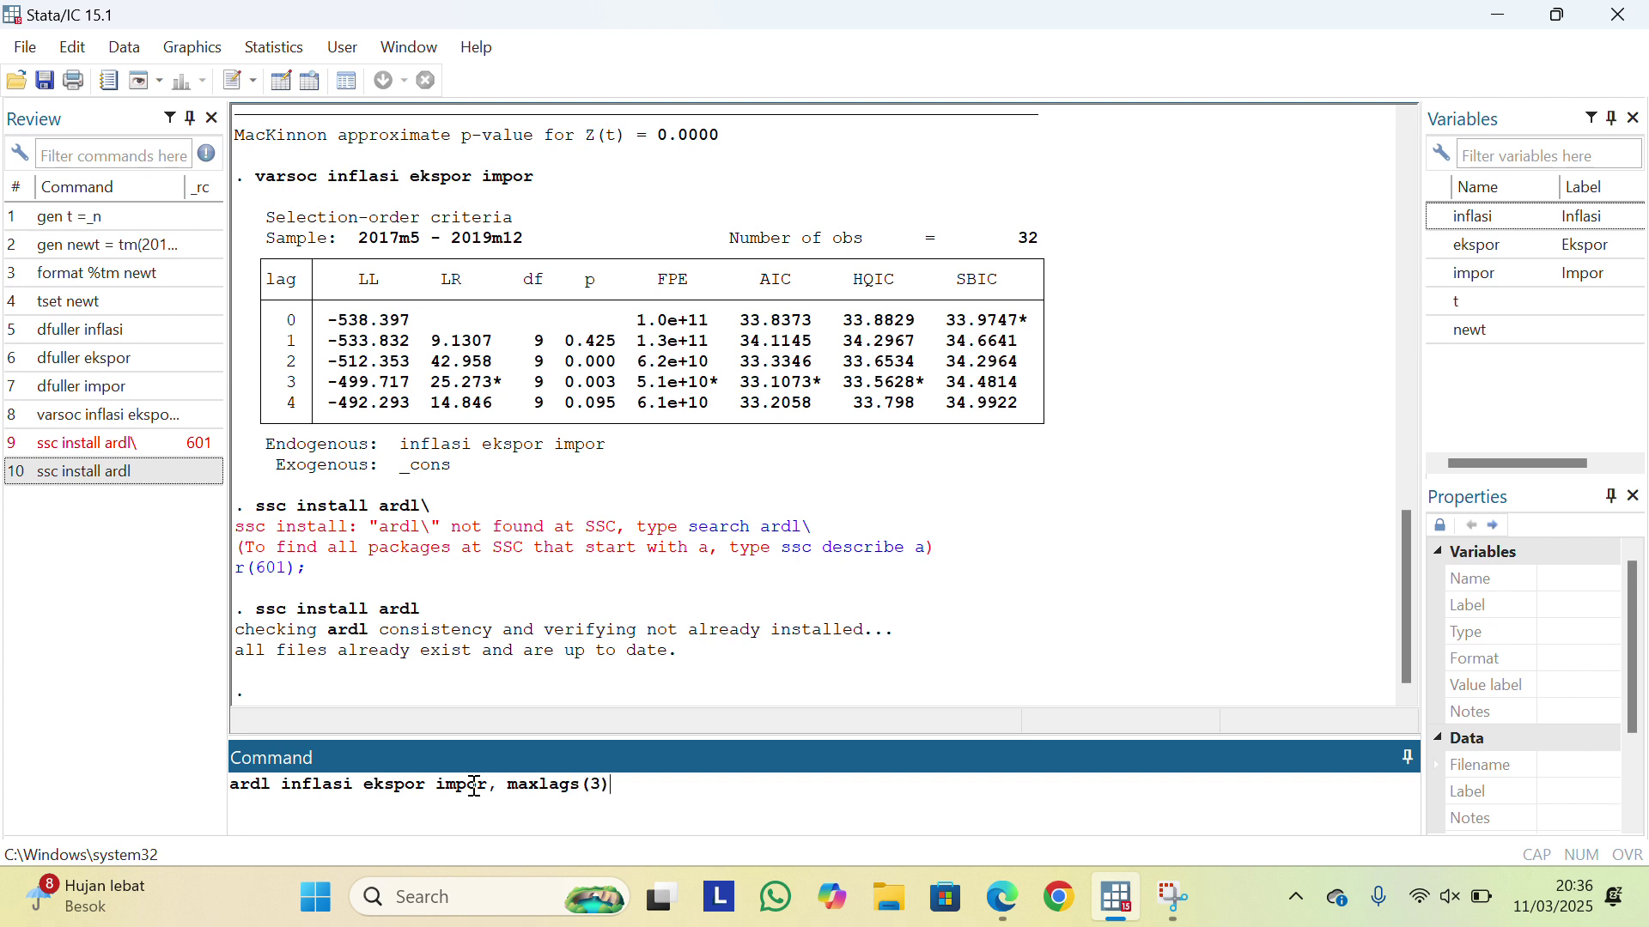
{"action": "type", "text": "aic"}
{"action": "key", "text": "Return"}
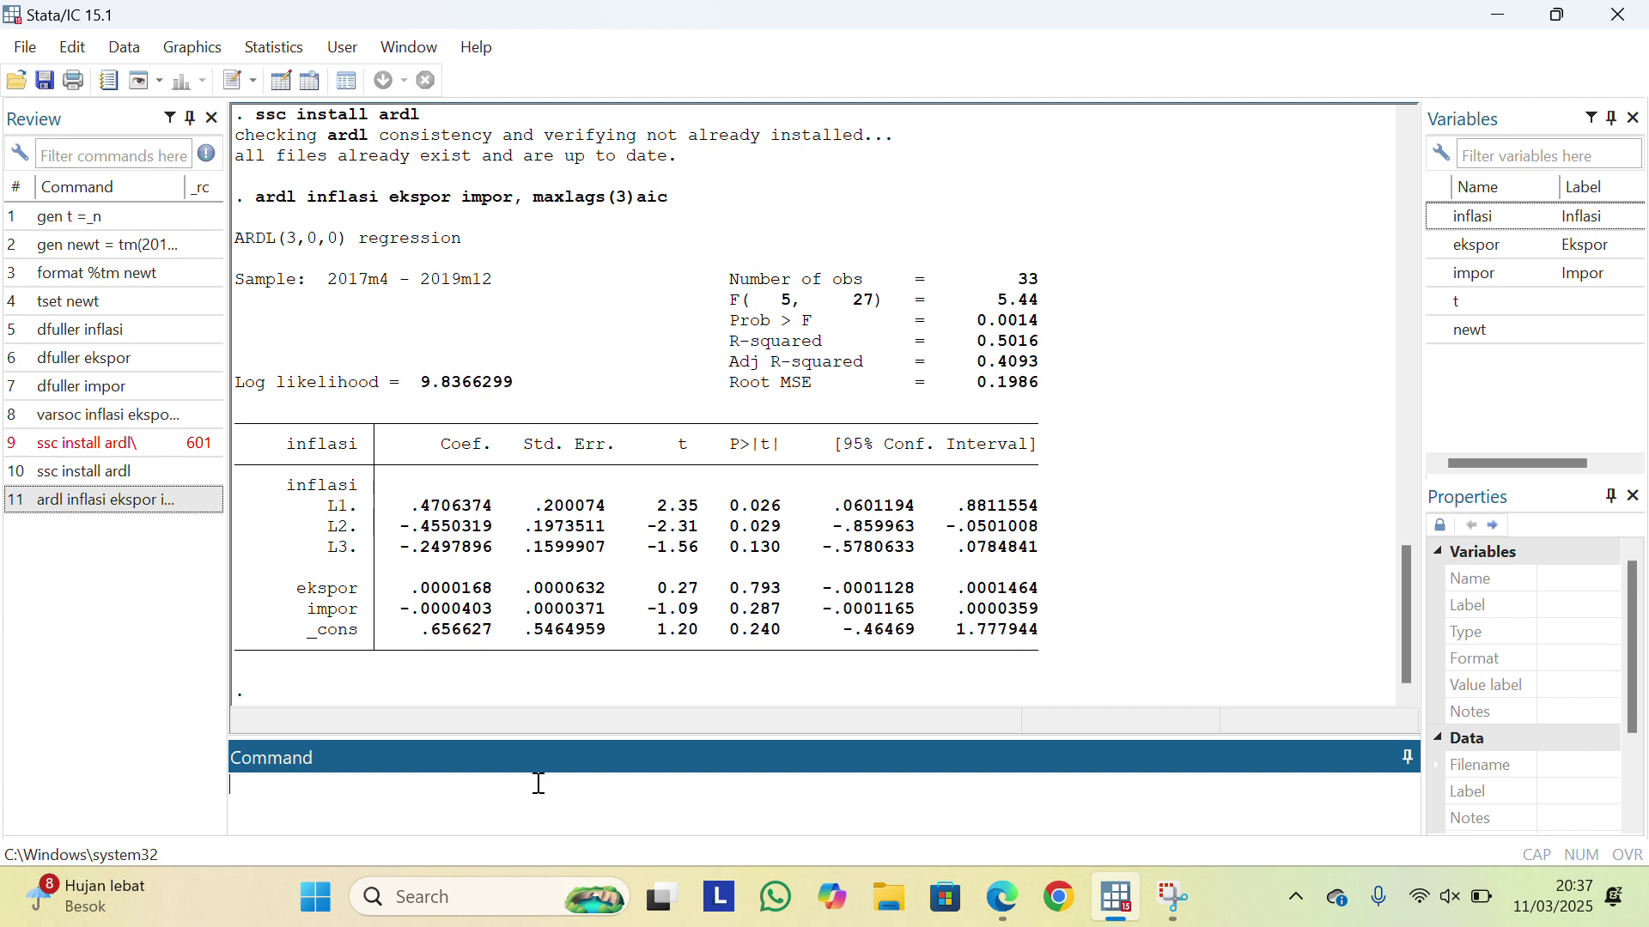
List the selected lag orders of the ARDL model with "matrix list e(lags)".
{"action": "type", "text": "matrix list e9lag"}
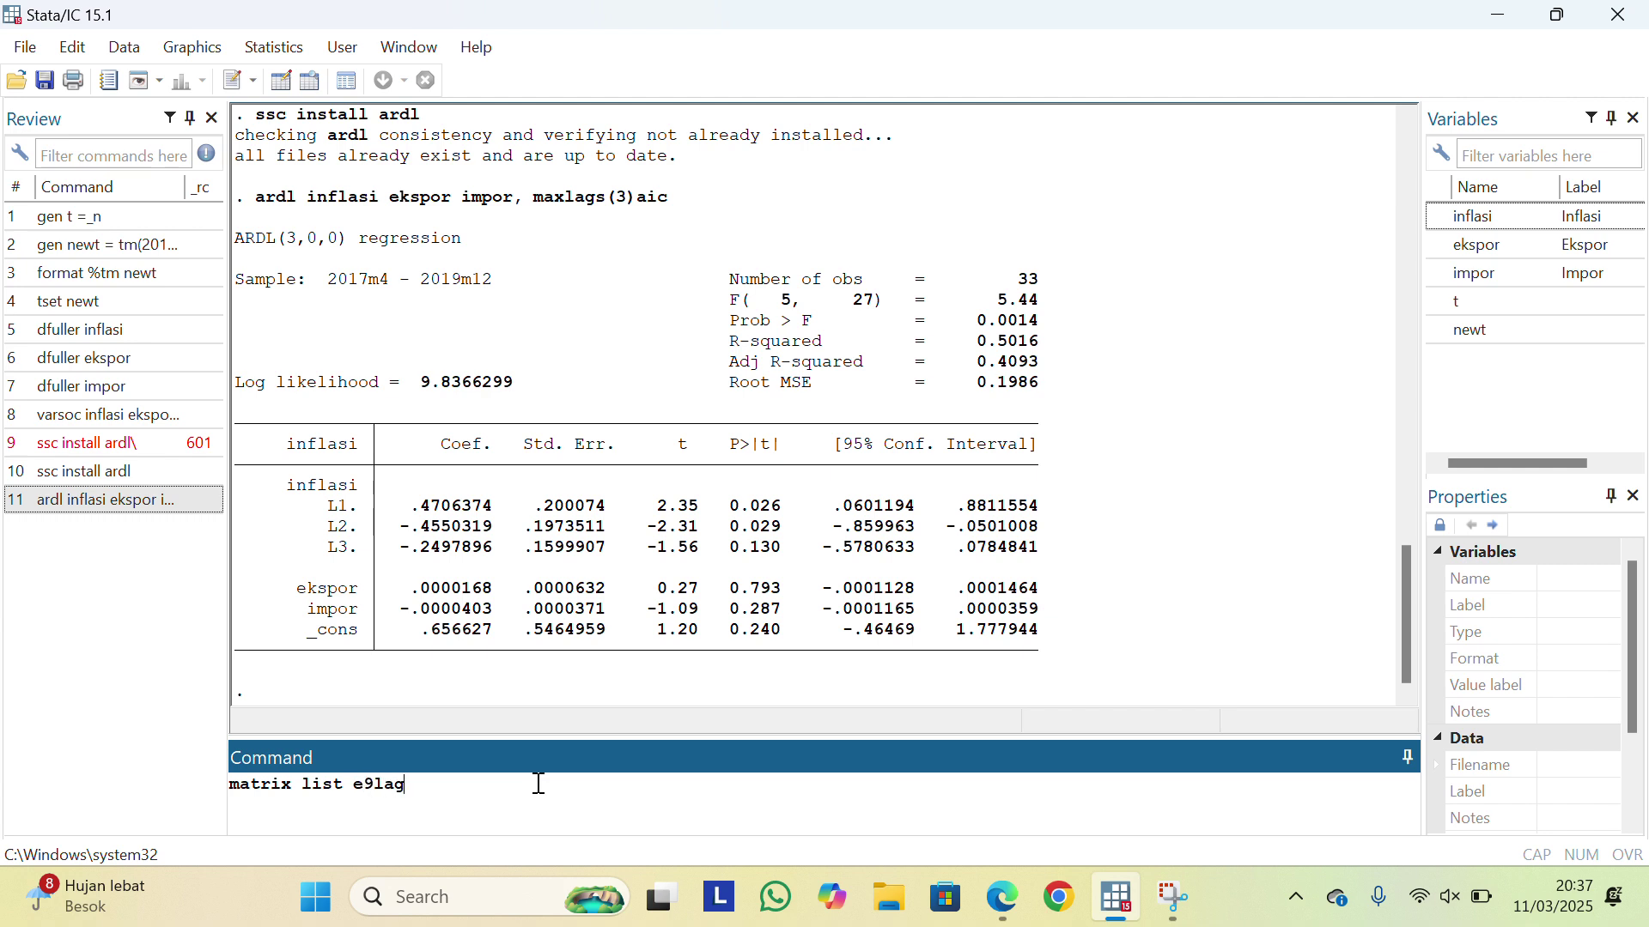
{"action": "key", "text": "BackSpace"}
{"action": "key", "text": "BackSpace"}
{"action": "key", "text": "BackSpace"}
{"action": "key", "text": "BackSpace"}
{"action": "type", "text": "(lags)"}
{"action": "key", "text": "Return"}
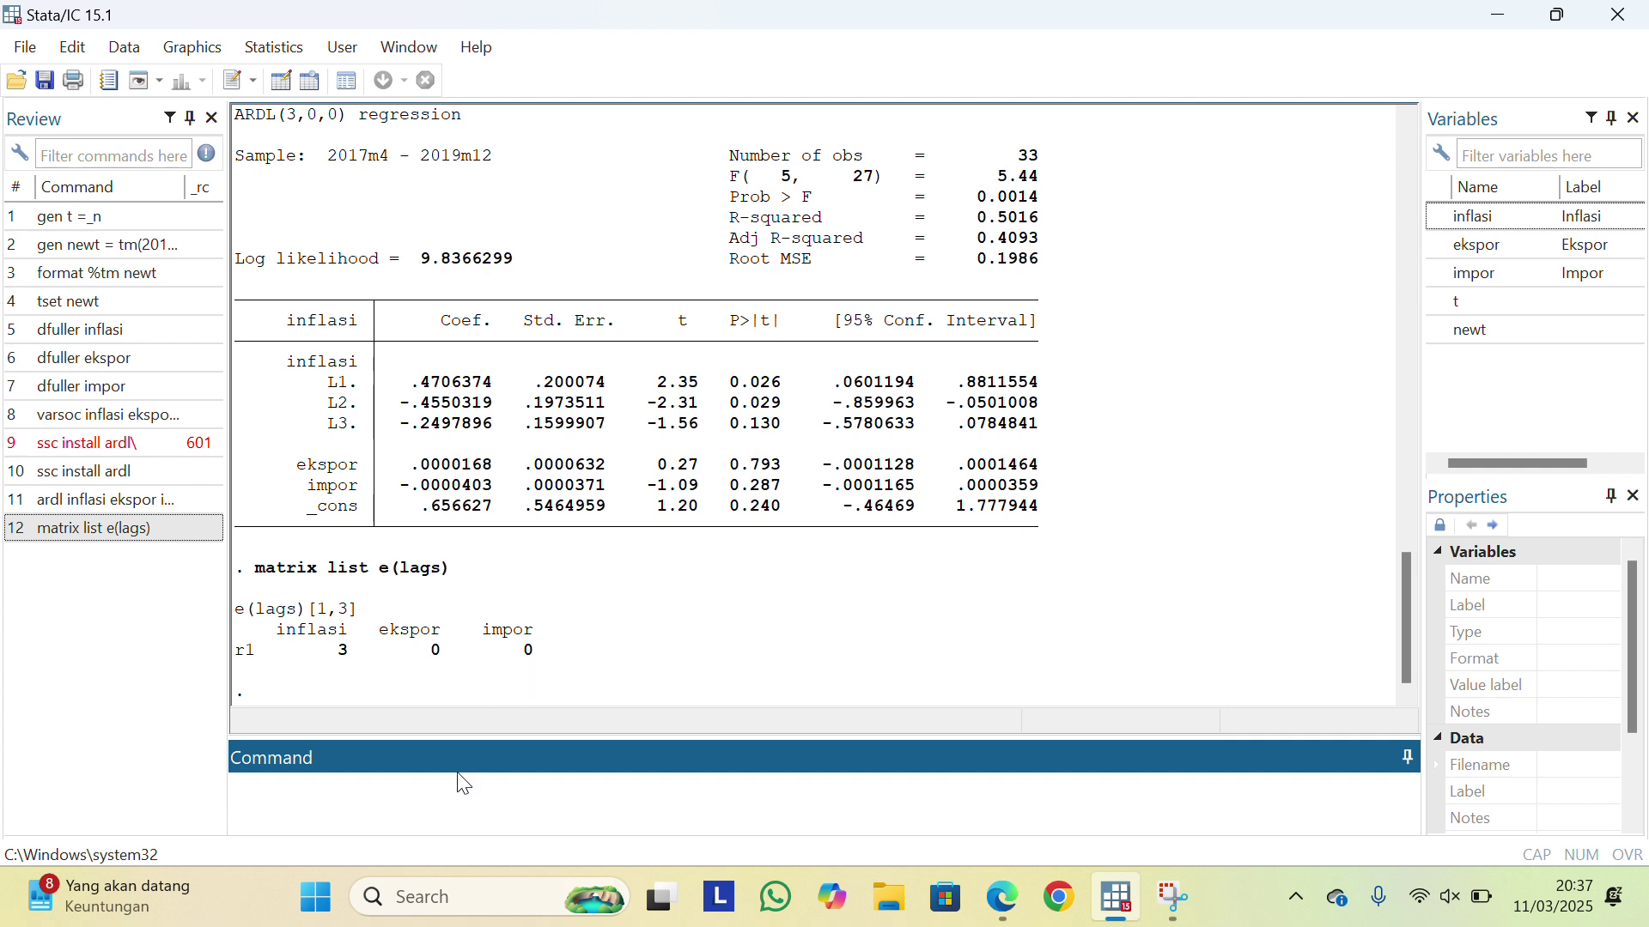
Estimate the error-correction ARDL model with bounds test using "ardl inflasi ekspor impor, lags(3 0 0) ec btest" and review its coefficients.
{"action": "type", "text": "ardl infla"}
{"action": "type", "text": "si ekspor impor, lags("}
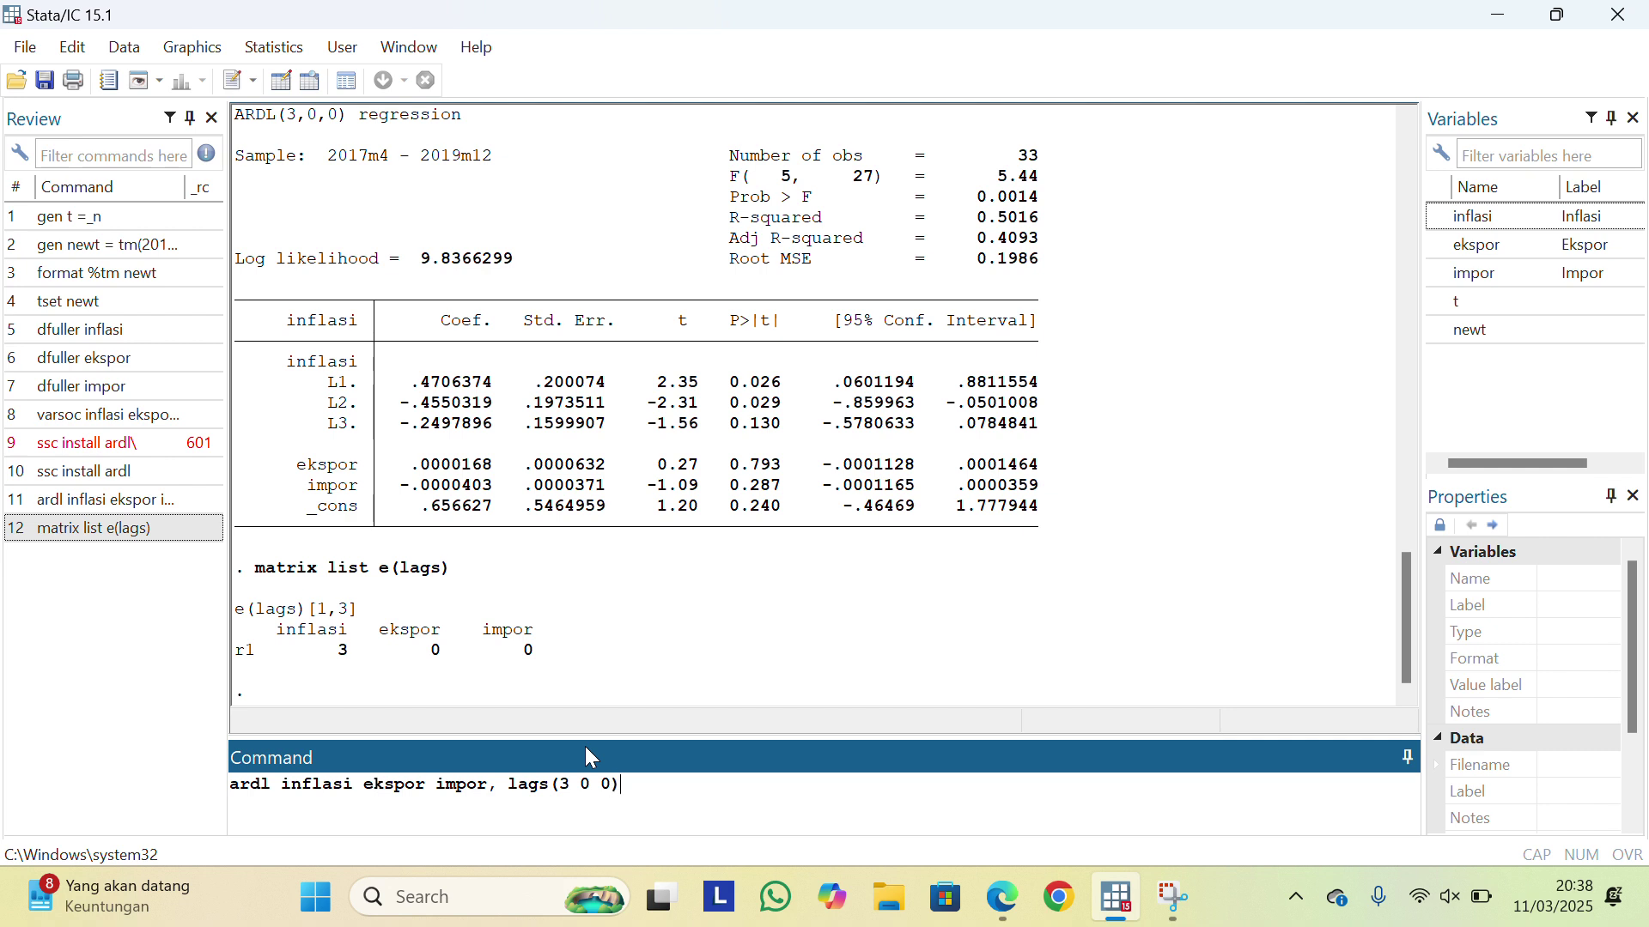
{"action": "type", "text": "3 0 0) ec btest"}
{"action": "key", "text": "Return"}
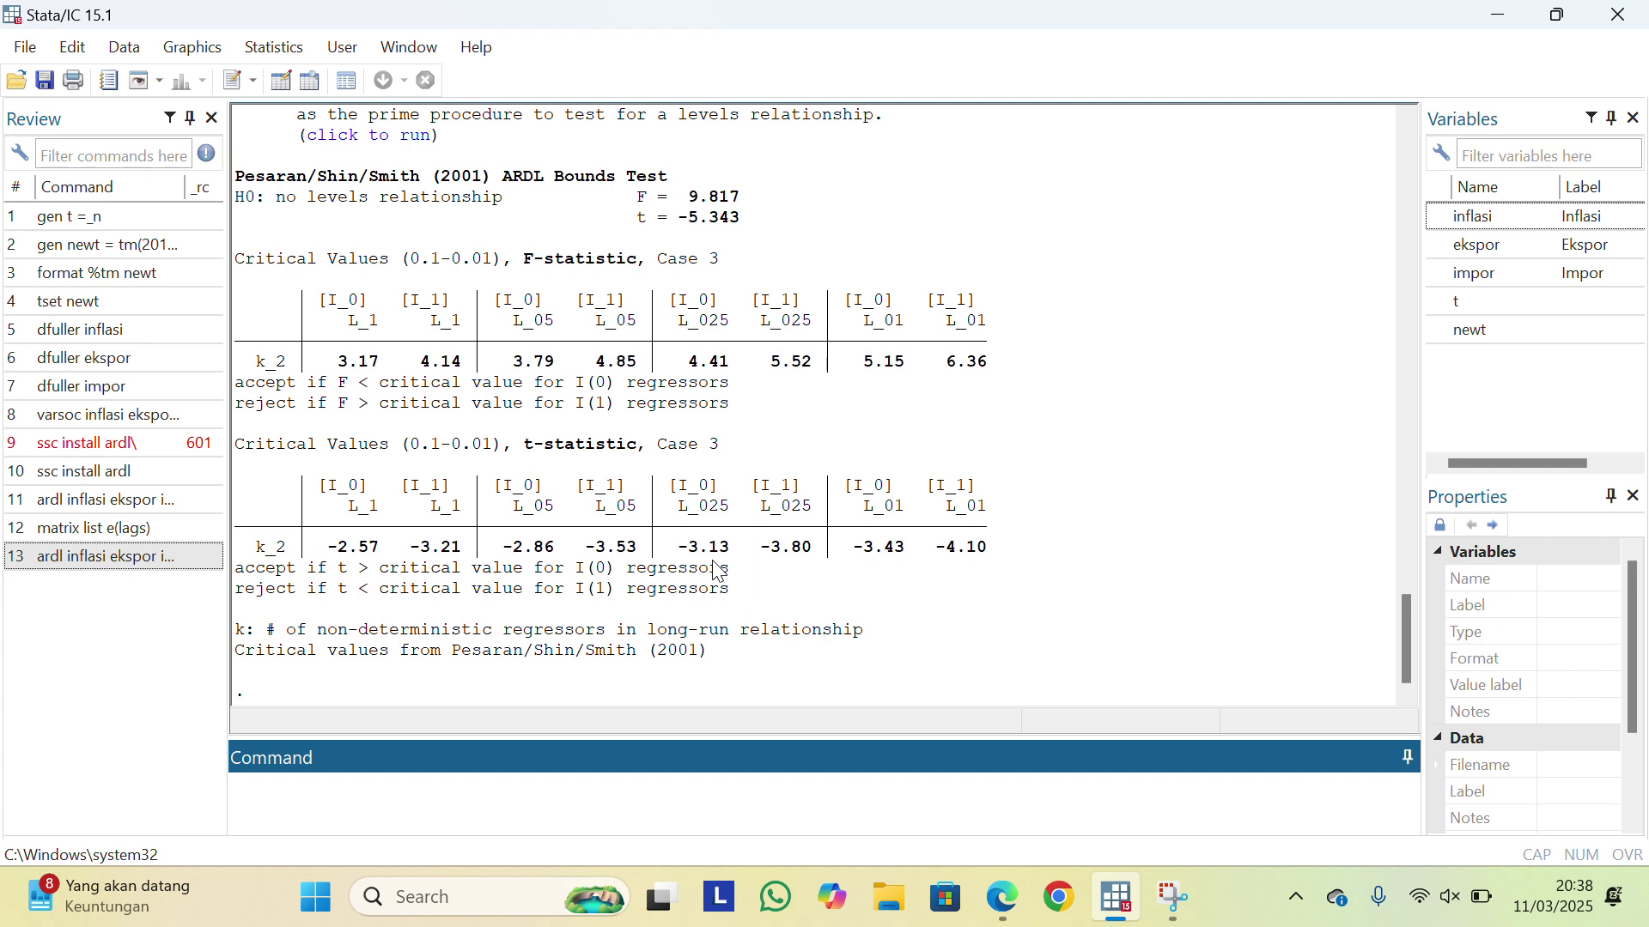
{"action": "scroll", "coordinate": [783, 228], "scroll_direction": "up", "scroll_amount": 1}
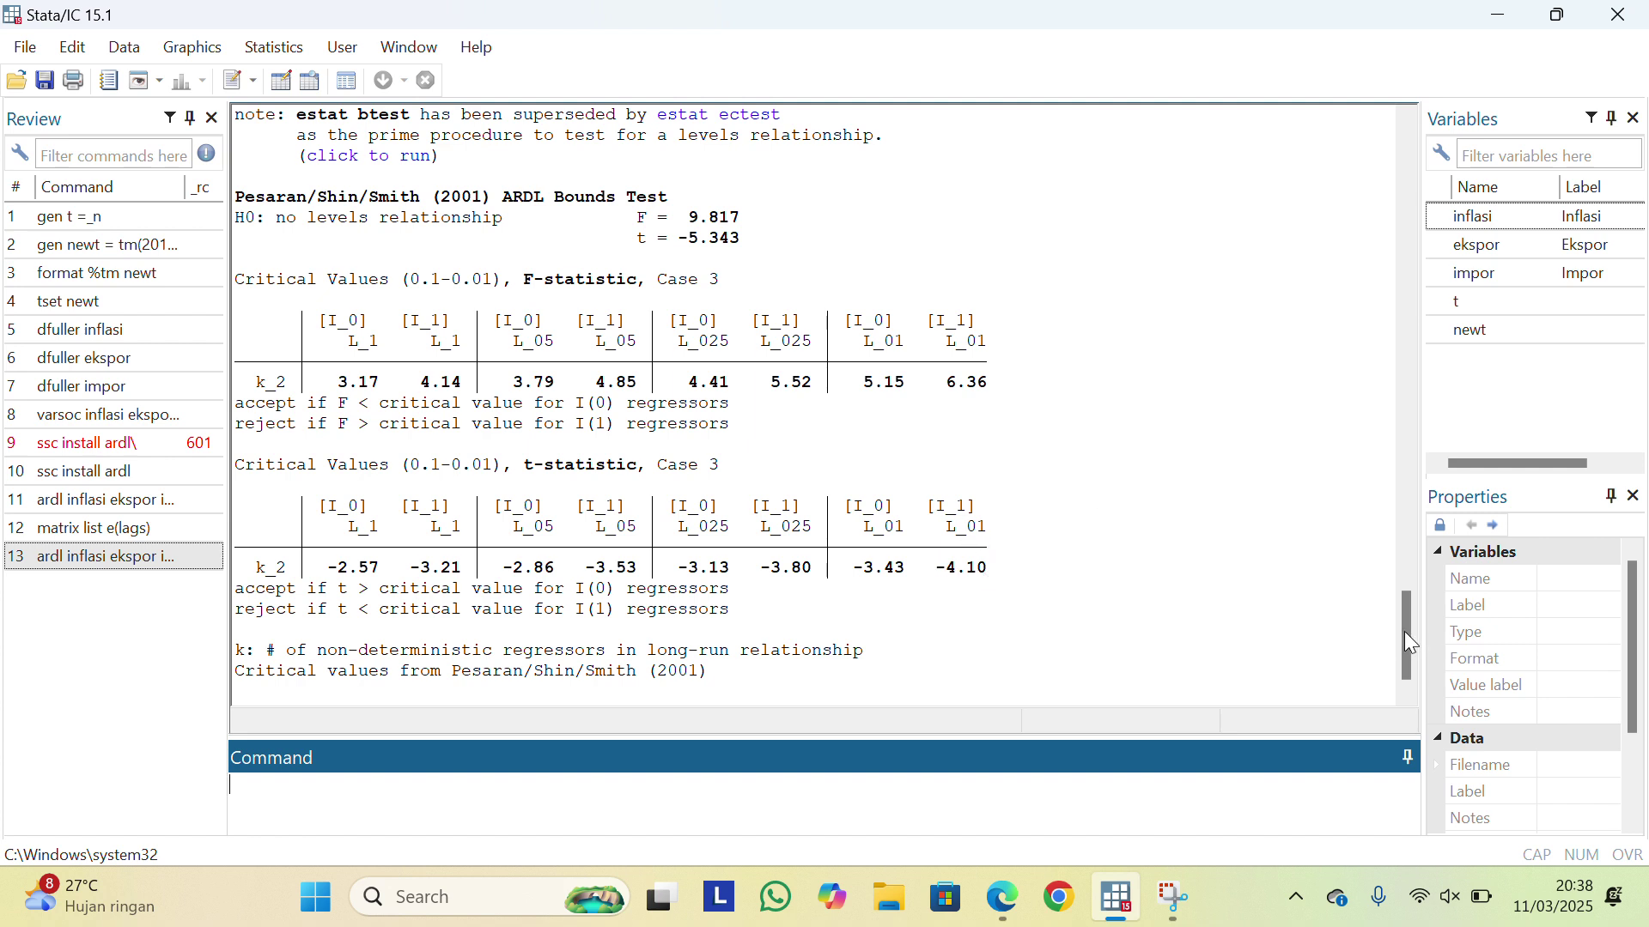
{"action": "left_click_drag", "start_coordinate": [1407, 633], "coordinate": [1397, 558]}
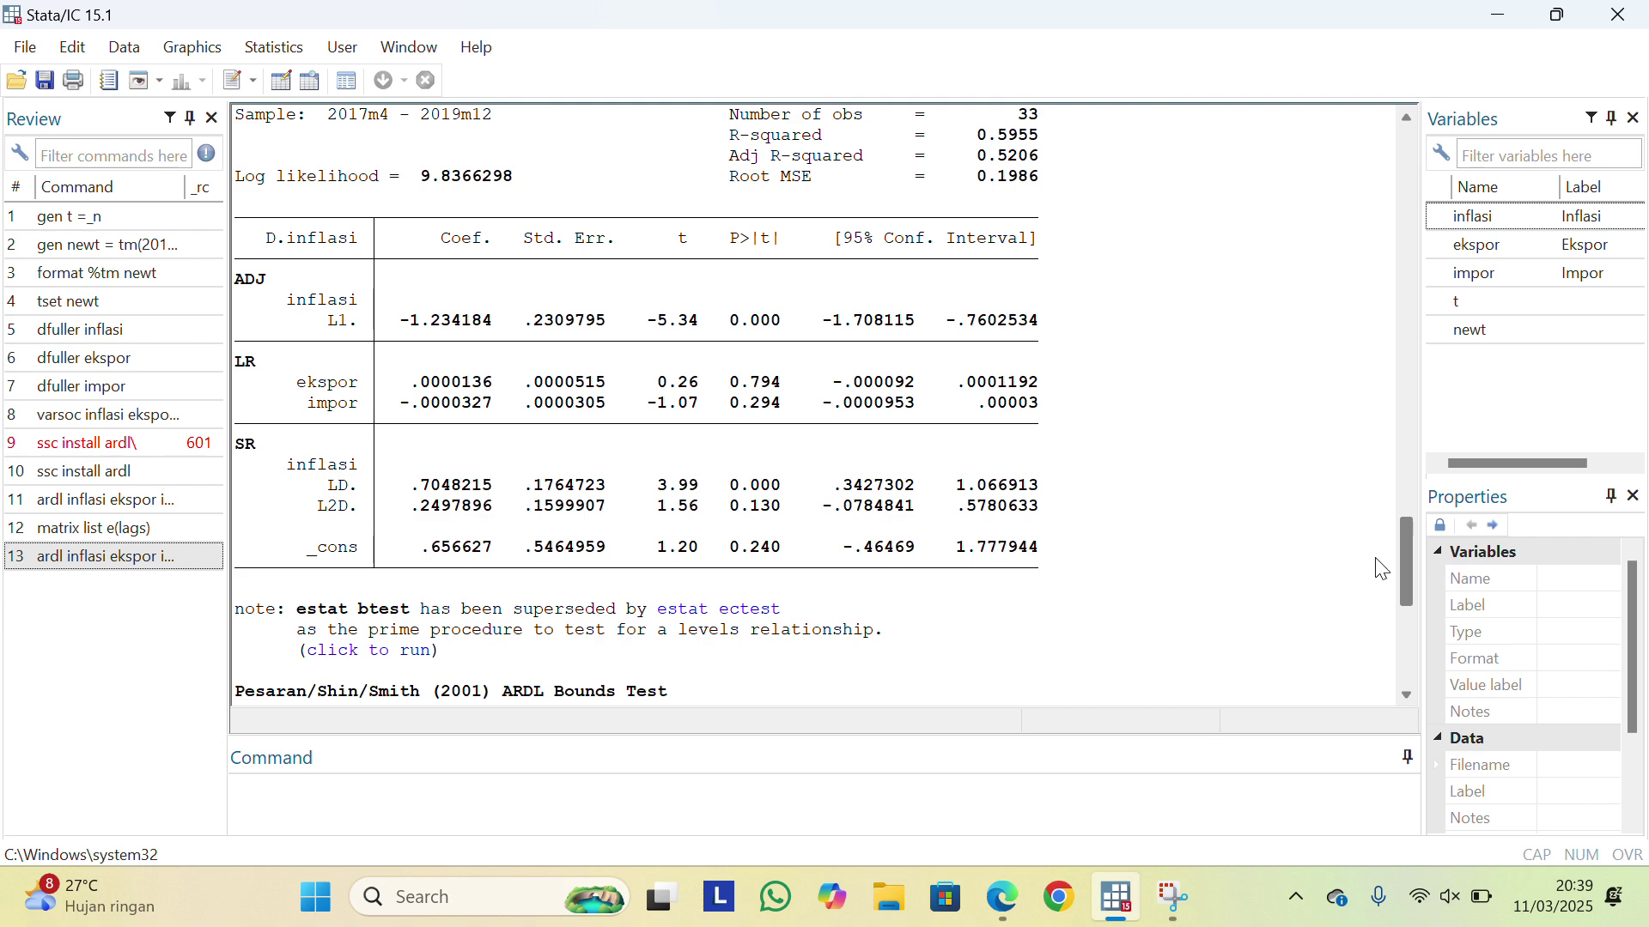
Compute the Durbin-Watson statistic for the error-correction ARDL model with "estat dwatson".
{"action": "left_click_drag", "start_coordinate": [1407, 573], "coordinate": [1398, 670]}
{"action": "left_click", "coordinate": [731, 797]}
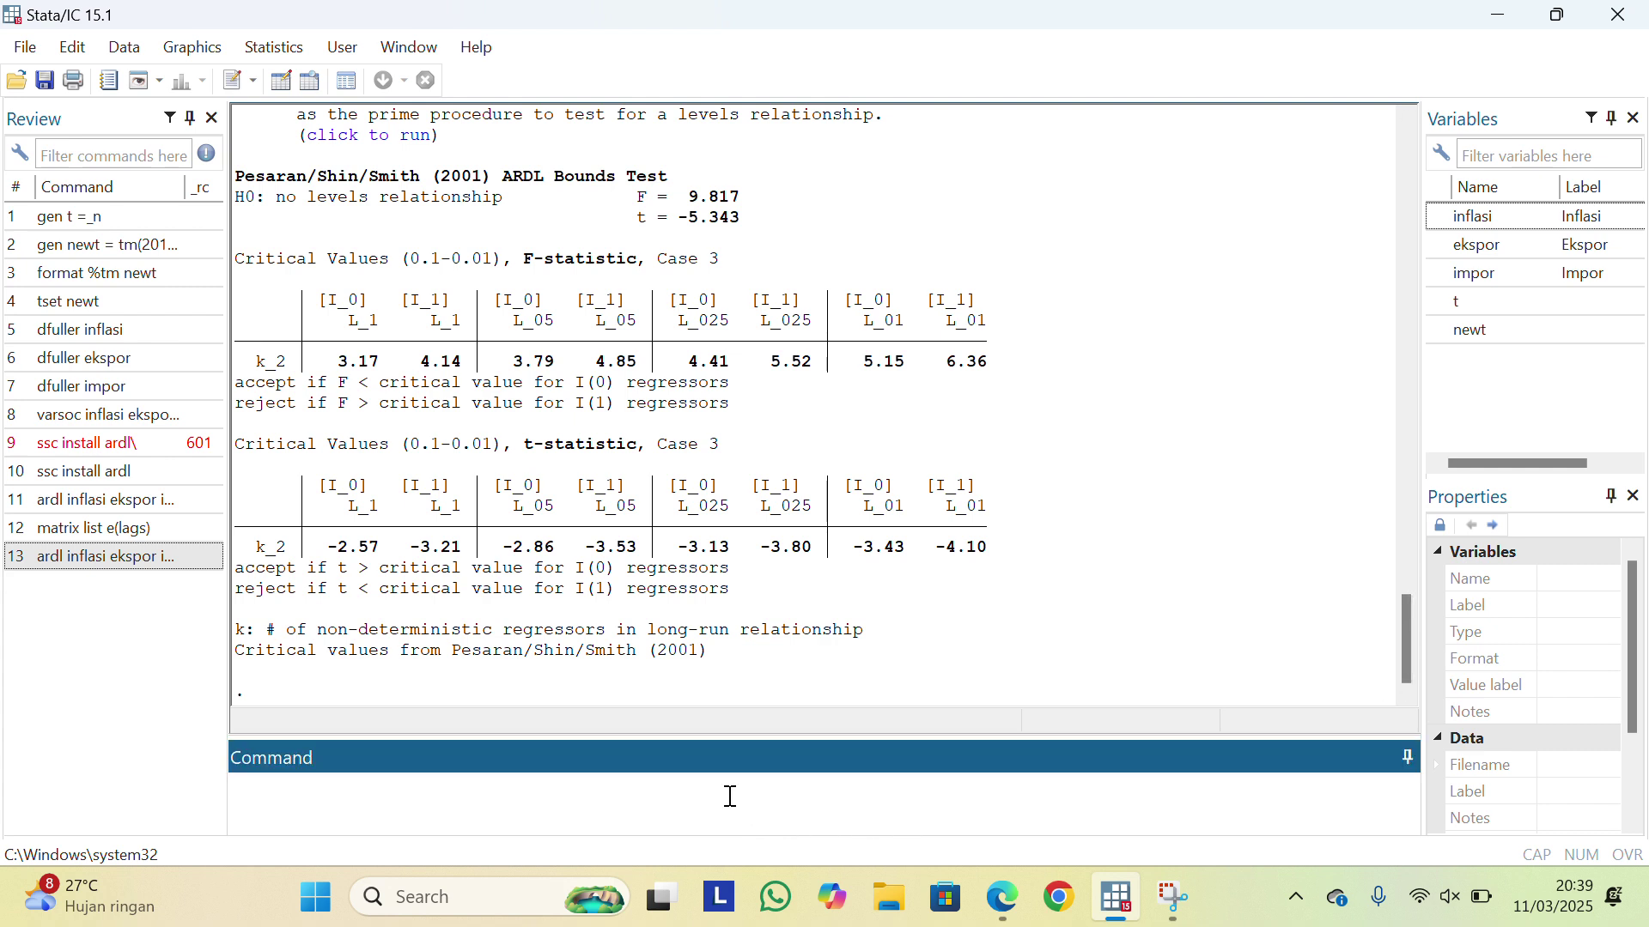
{"action": "type", "text": "estat dwatson"}
{"action": "key", "text": "Return"}
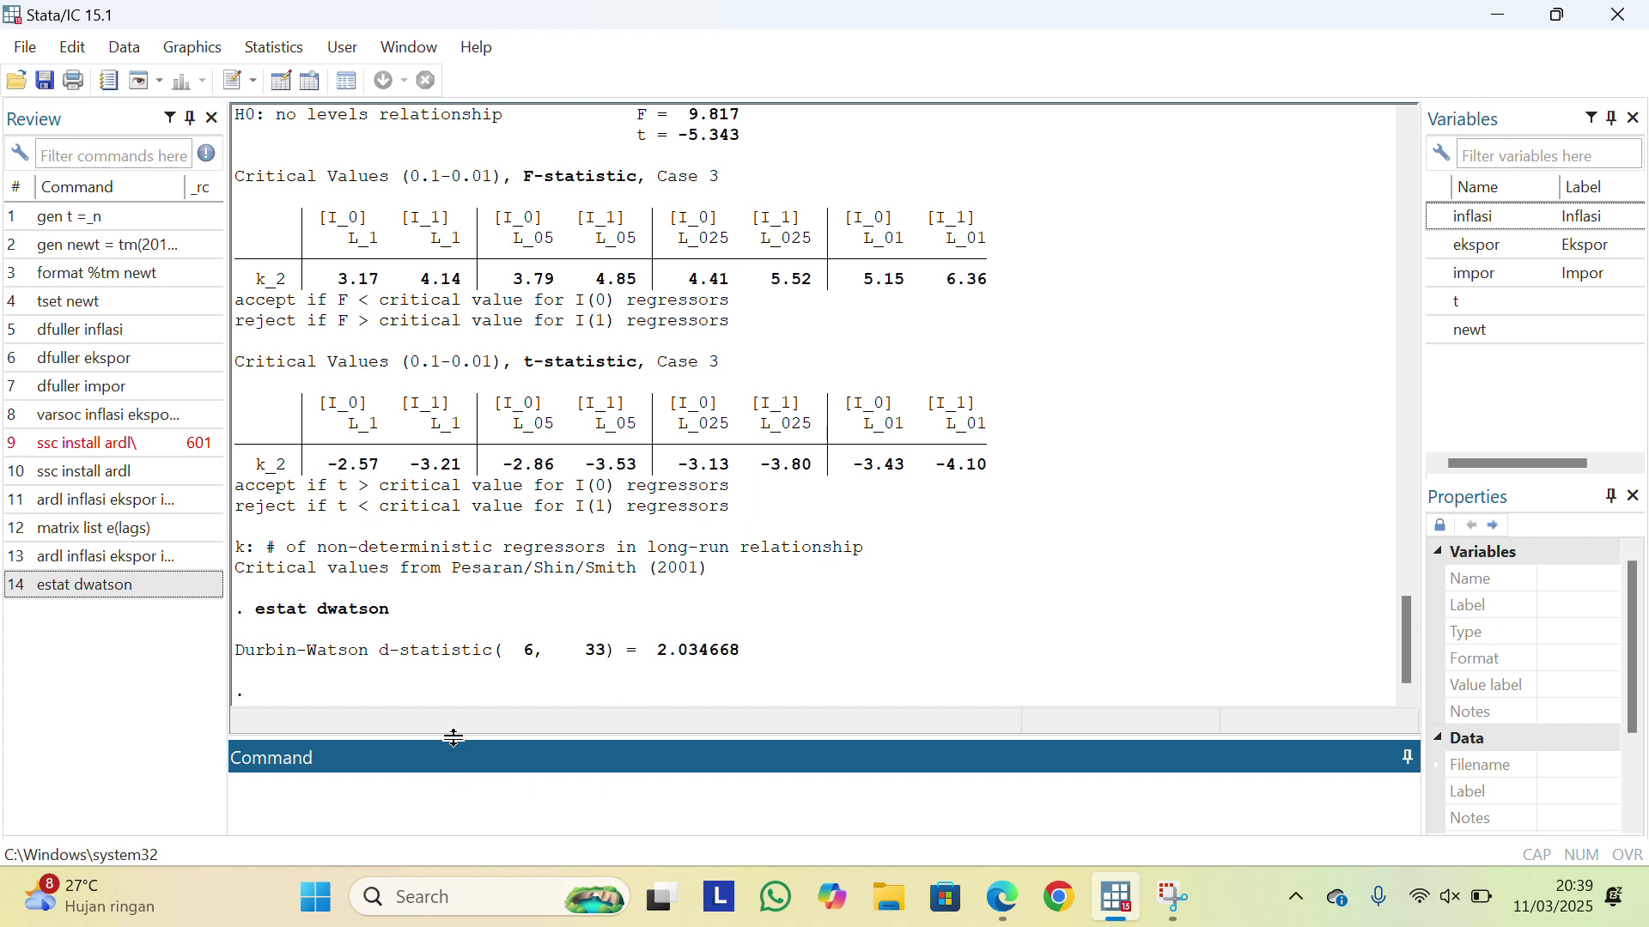
Run the Breusch-Godfrey autocorrelation test with three lags using "estat bgodfrey, lags(3)".
{"action": "type", "text": "estat bgodfrey"}
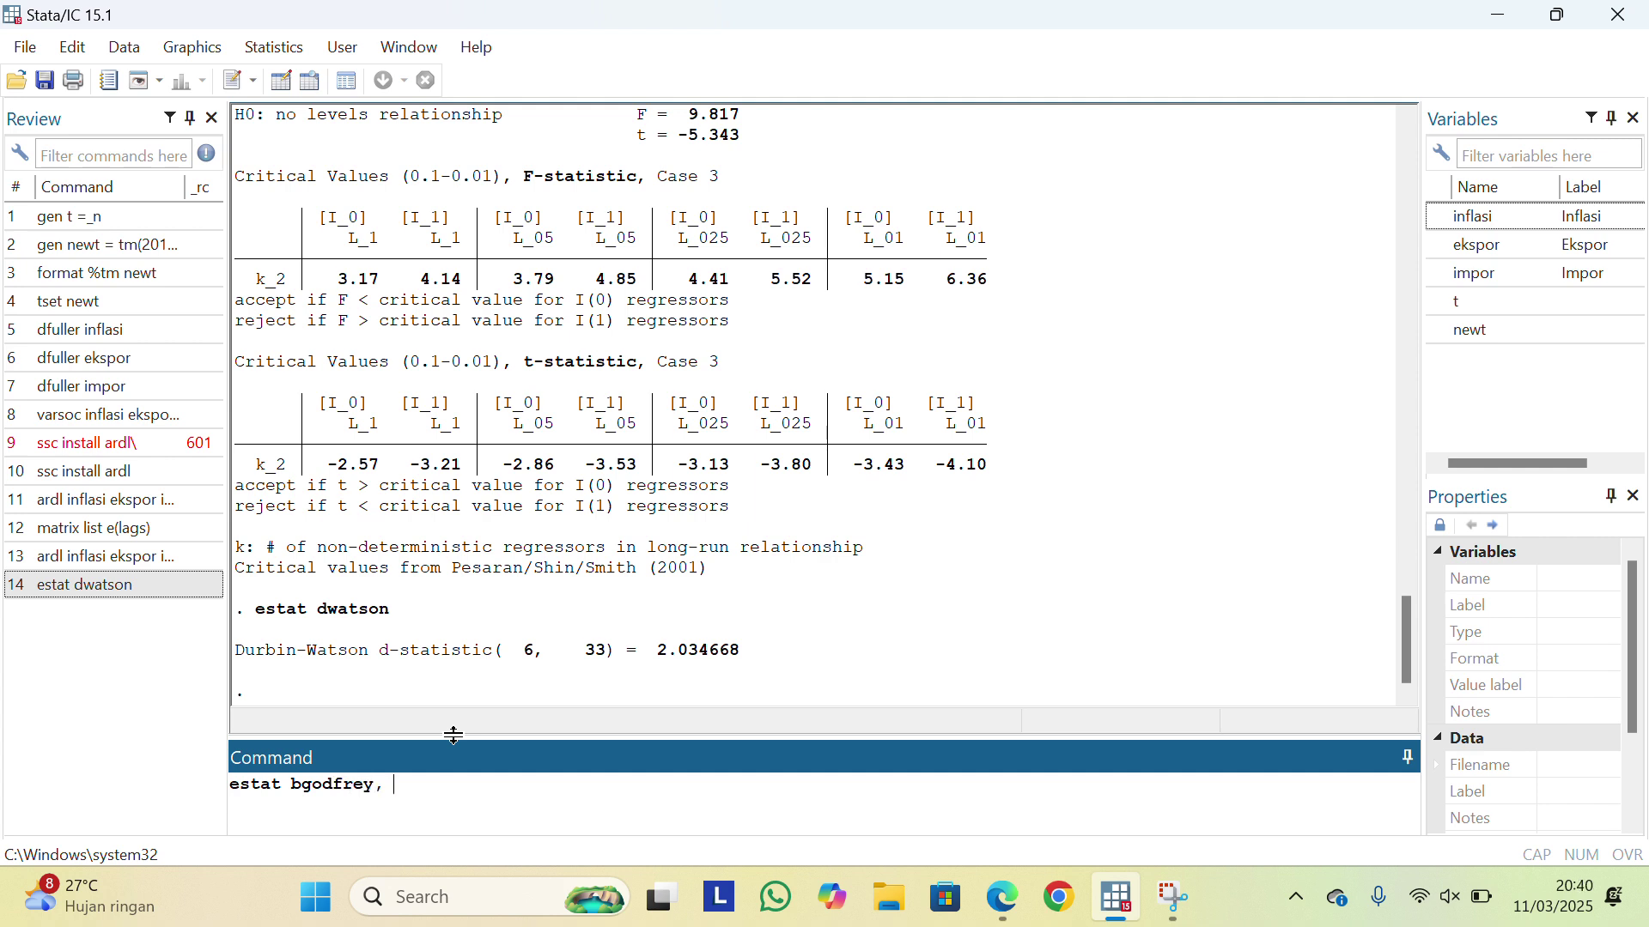
{"action": "type", "text": ", lags(3)"}
{"action": "key", "text": "Return"}
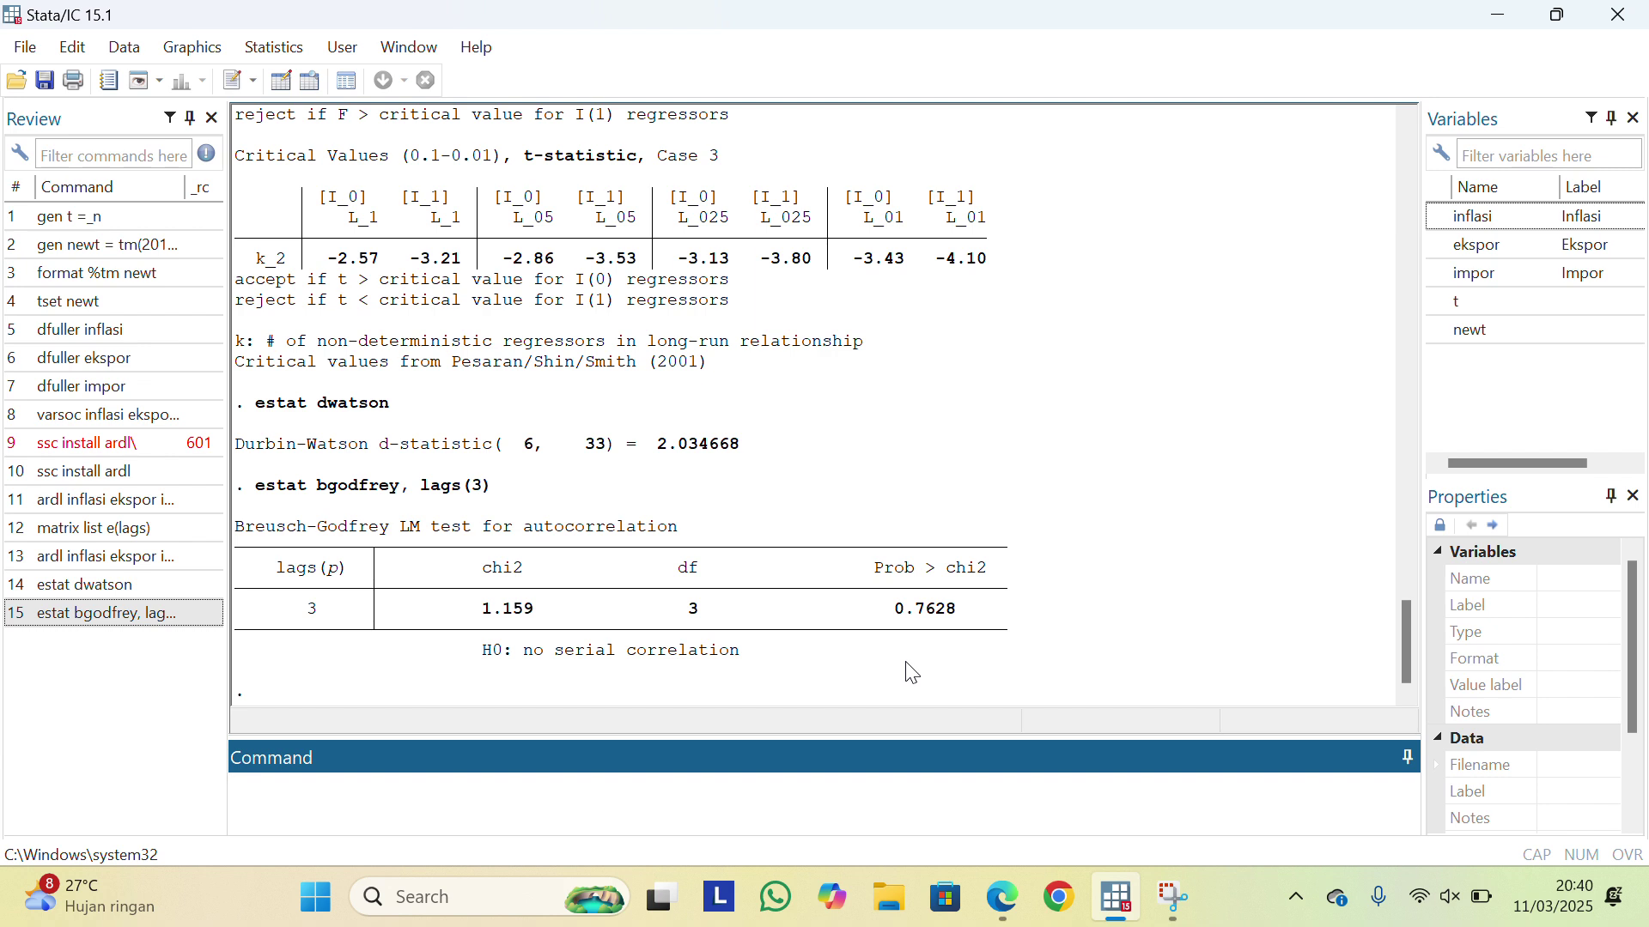
Install the white package from SSC and run White's heteroskedasticity test with "estat imtest, white".
{"action": "type", "text": "ssc install white"}
{"action": "key", "text": "Return"}
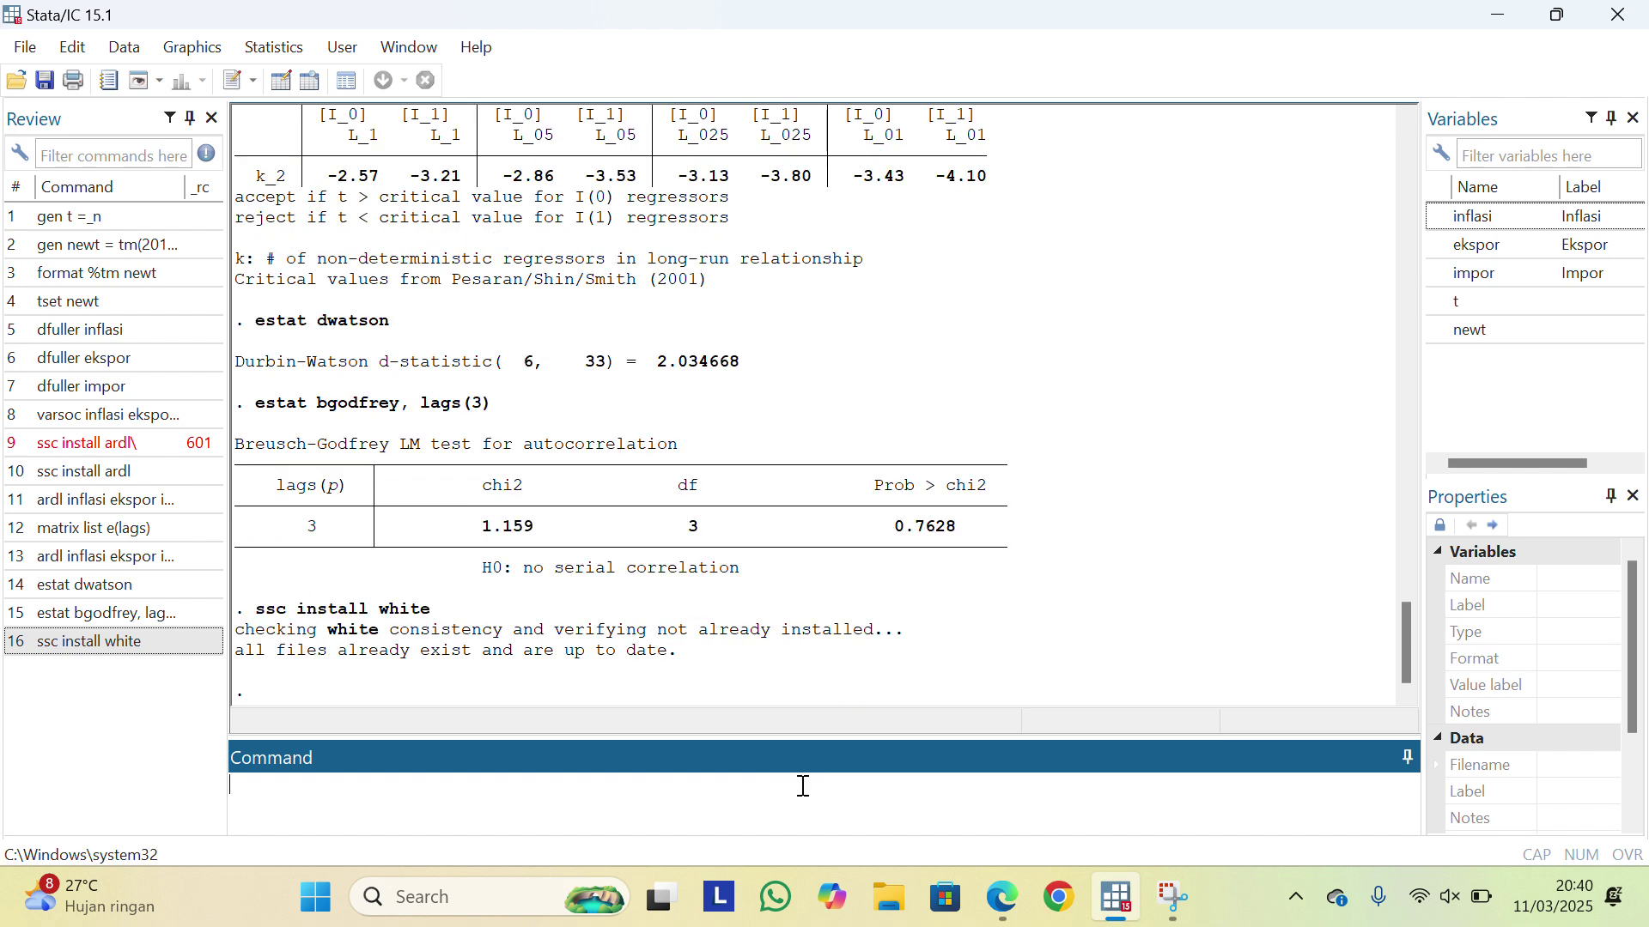
{"action": "type", "text": "estat imtest"}
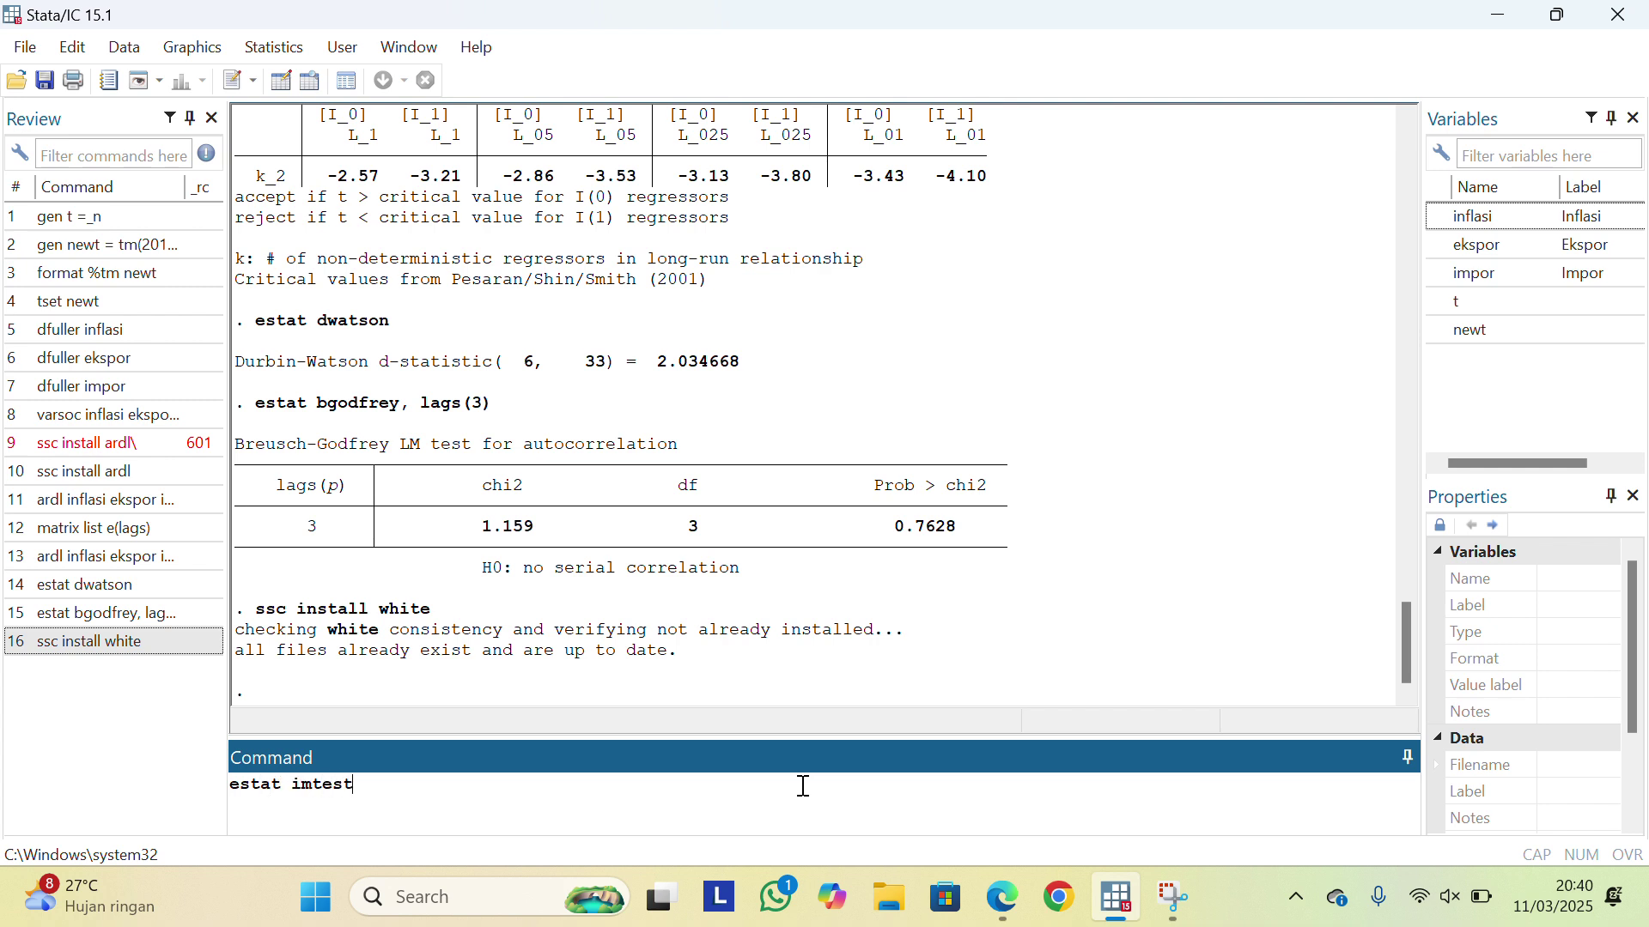
{"action": "type", "text": ", white"}
{"action": "key", "text": "Return"}
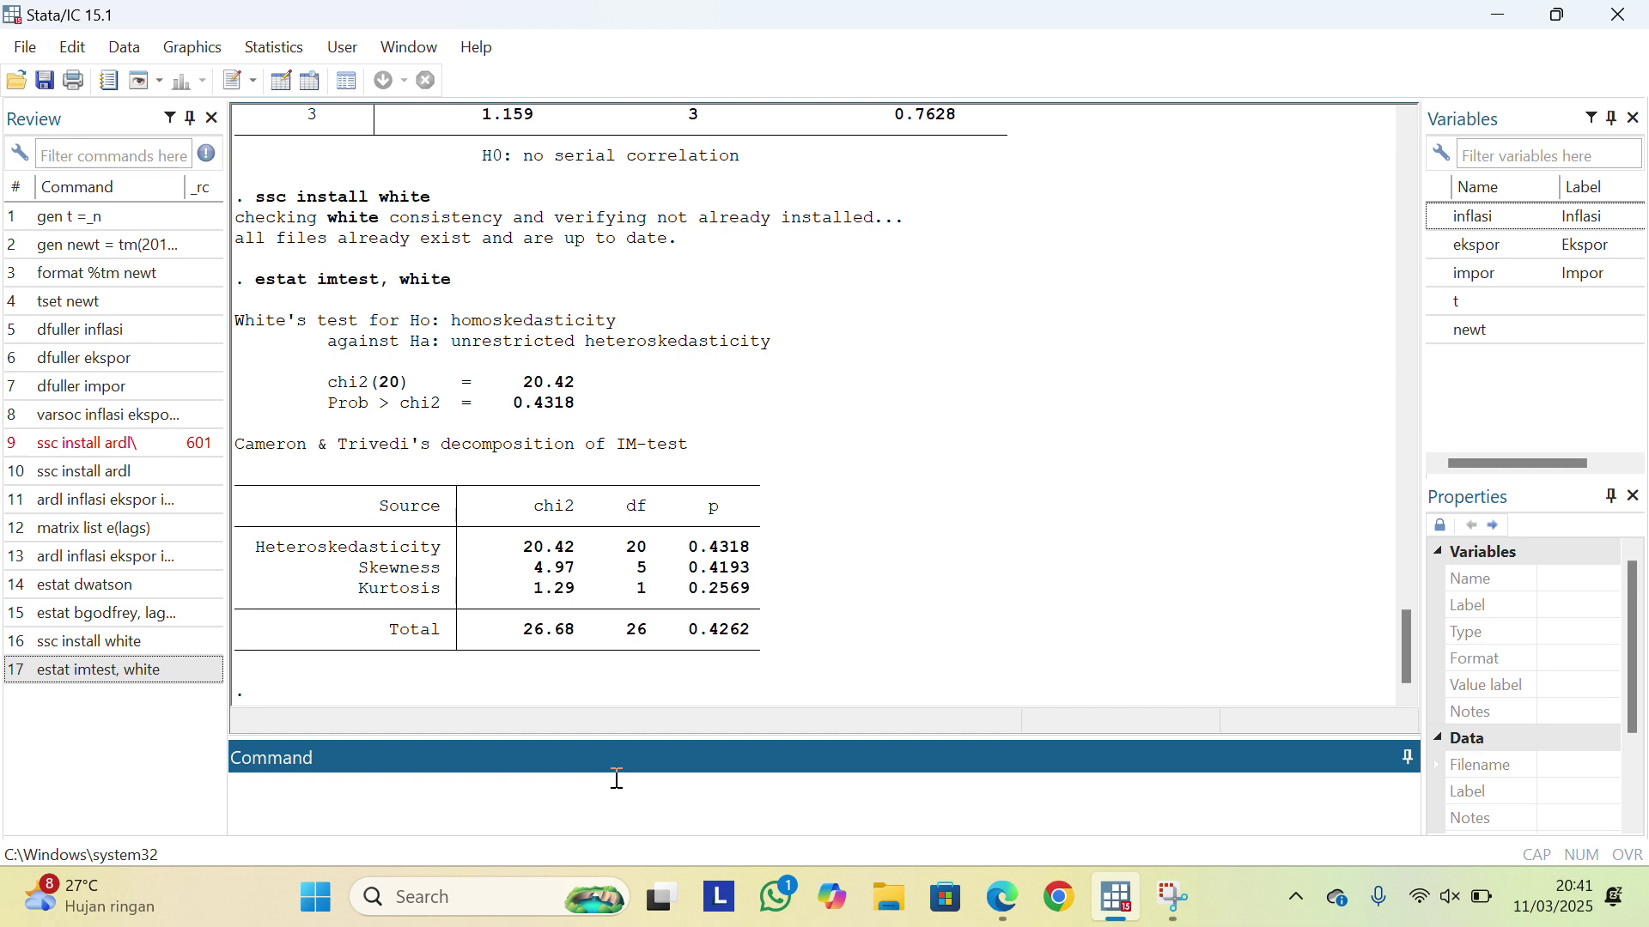
Install the cusum6 package from SSC with "ssc install cusum6".
{"action": "type", "text": "ssc"}
{"action": "type", "text": " ins"}
{"action": "type", "text": "r"}
{"action": "type", "text": "all cusu"}
{"action": "type", "text": "m"}
{"action": "type", "text": "6"}
{"action": "key", "text": "BackSpace"}
{"action": "type", "text": "6"}
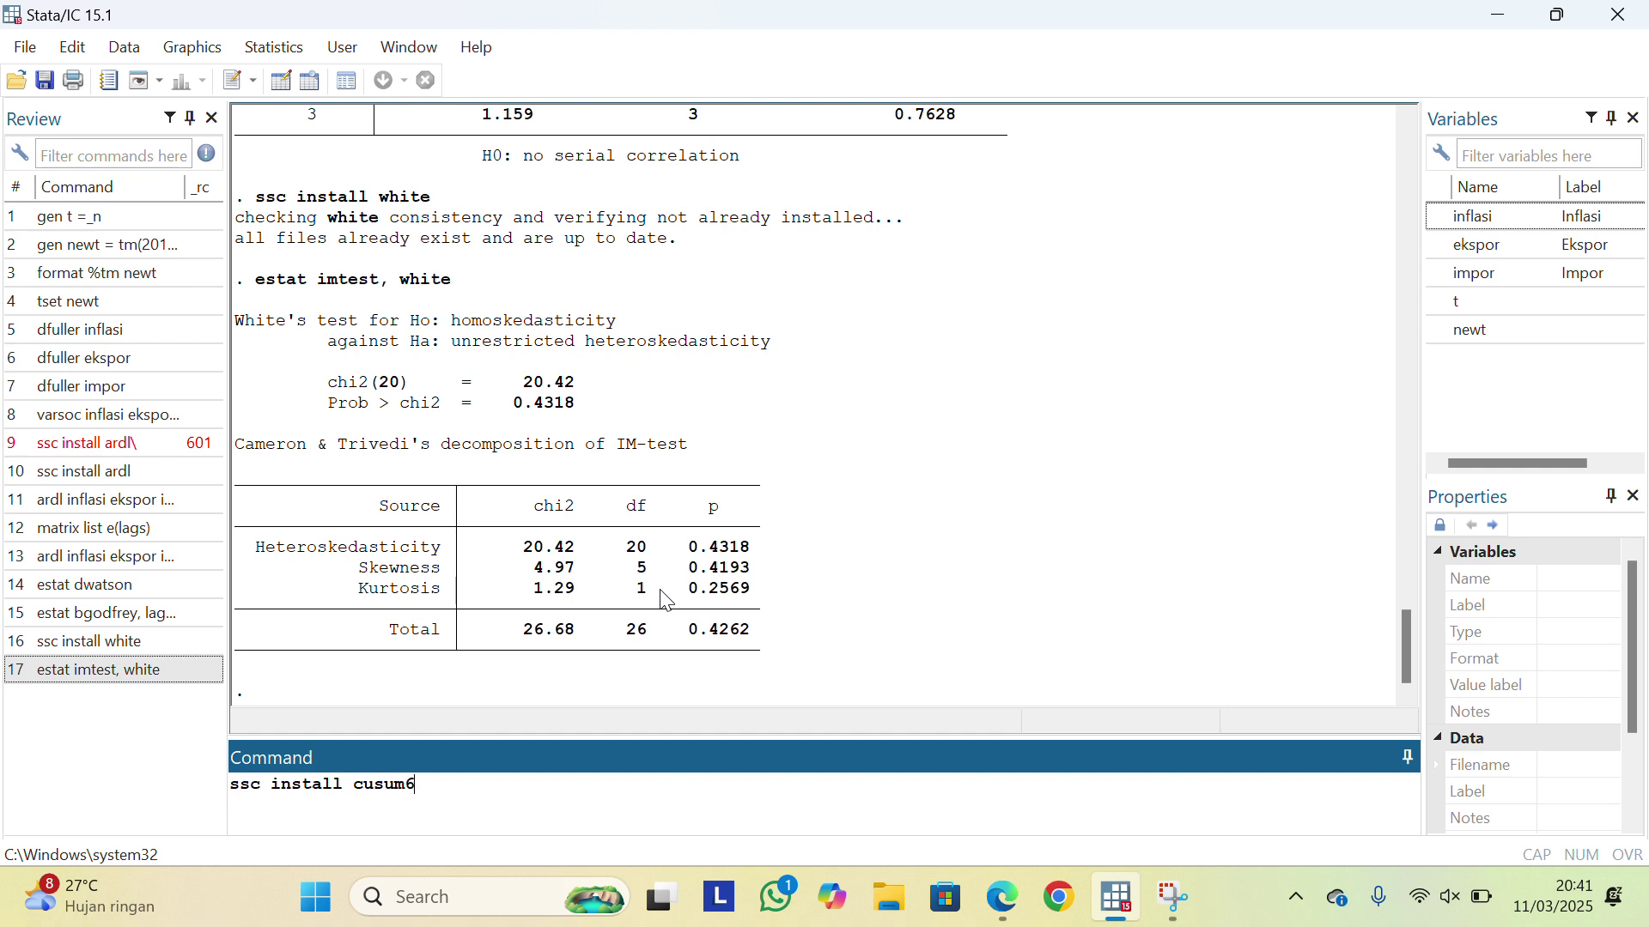
{"action": "key", "text": "Return"}
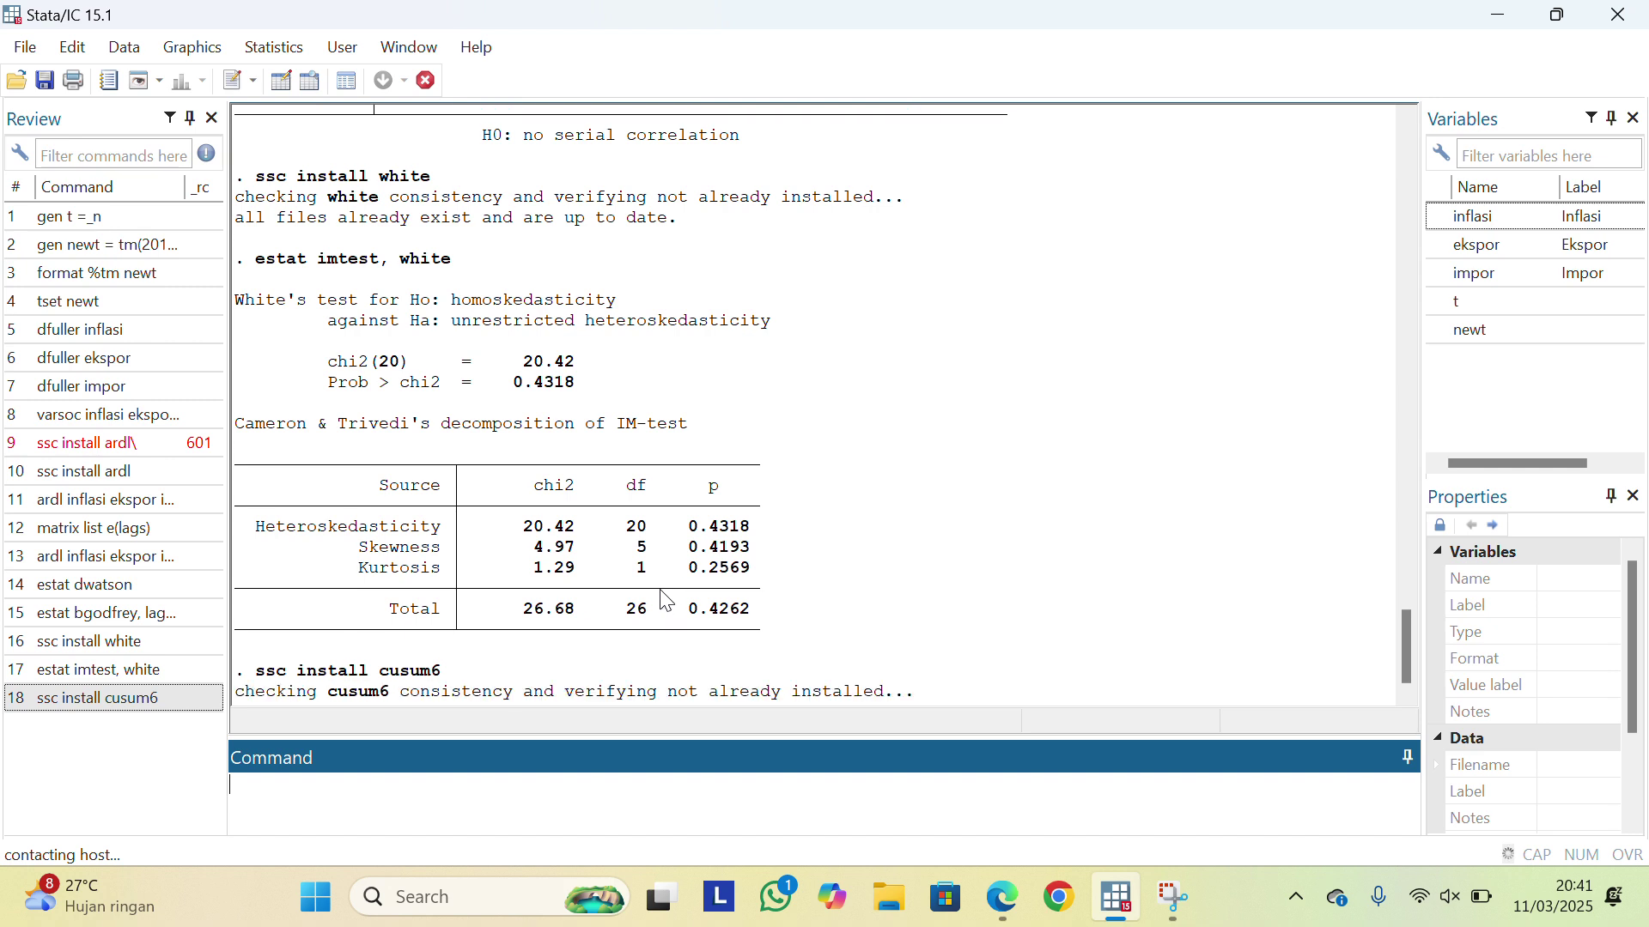
Plot the CUSUM stability test with "cusum6 inflasi ekspor impor, cs(cusum) lw(lower) uw(upper)".
{"action": "type", "text": "cusum"}
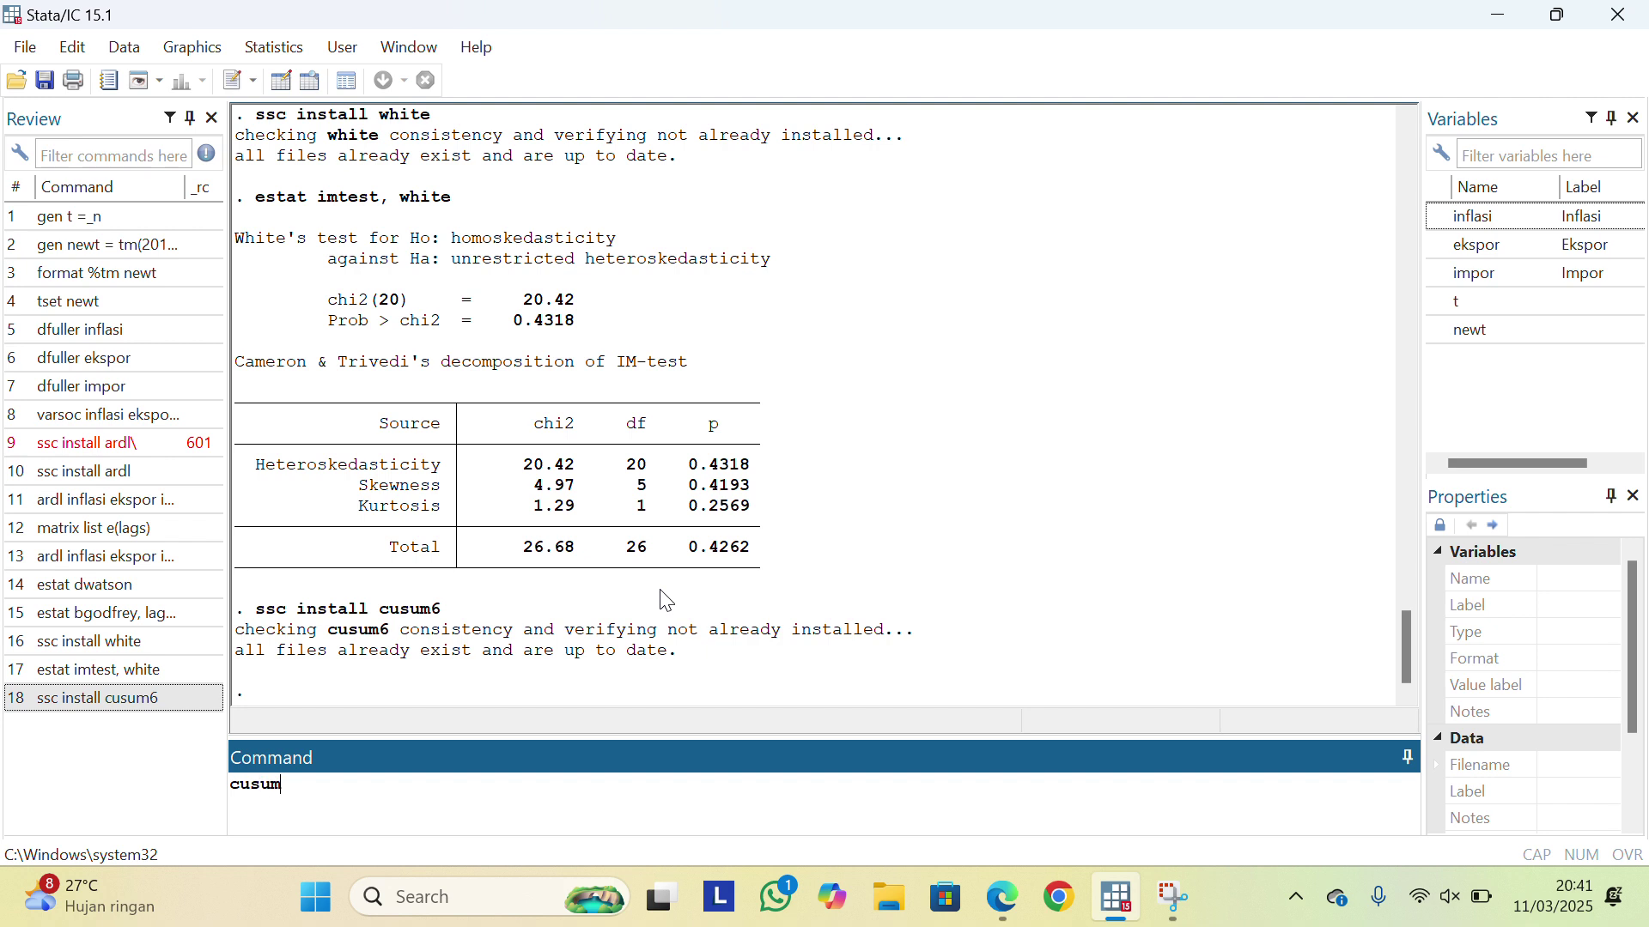
{"action": "type", "text": "6 inflasi ekspor,impor,"}
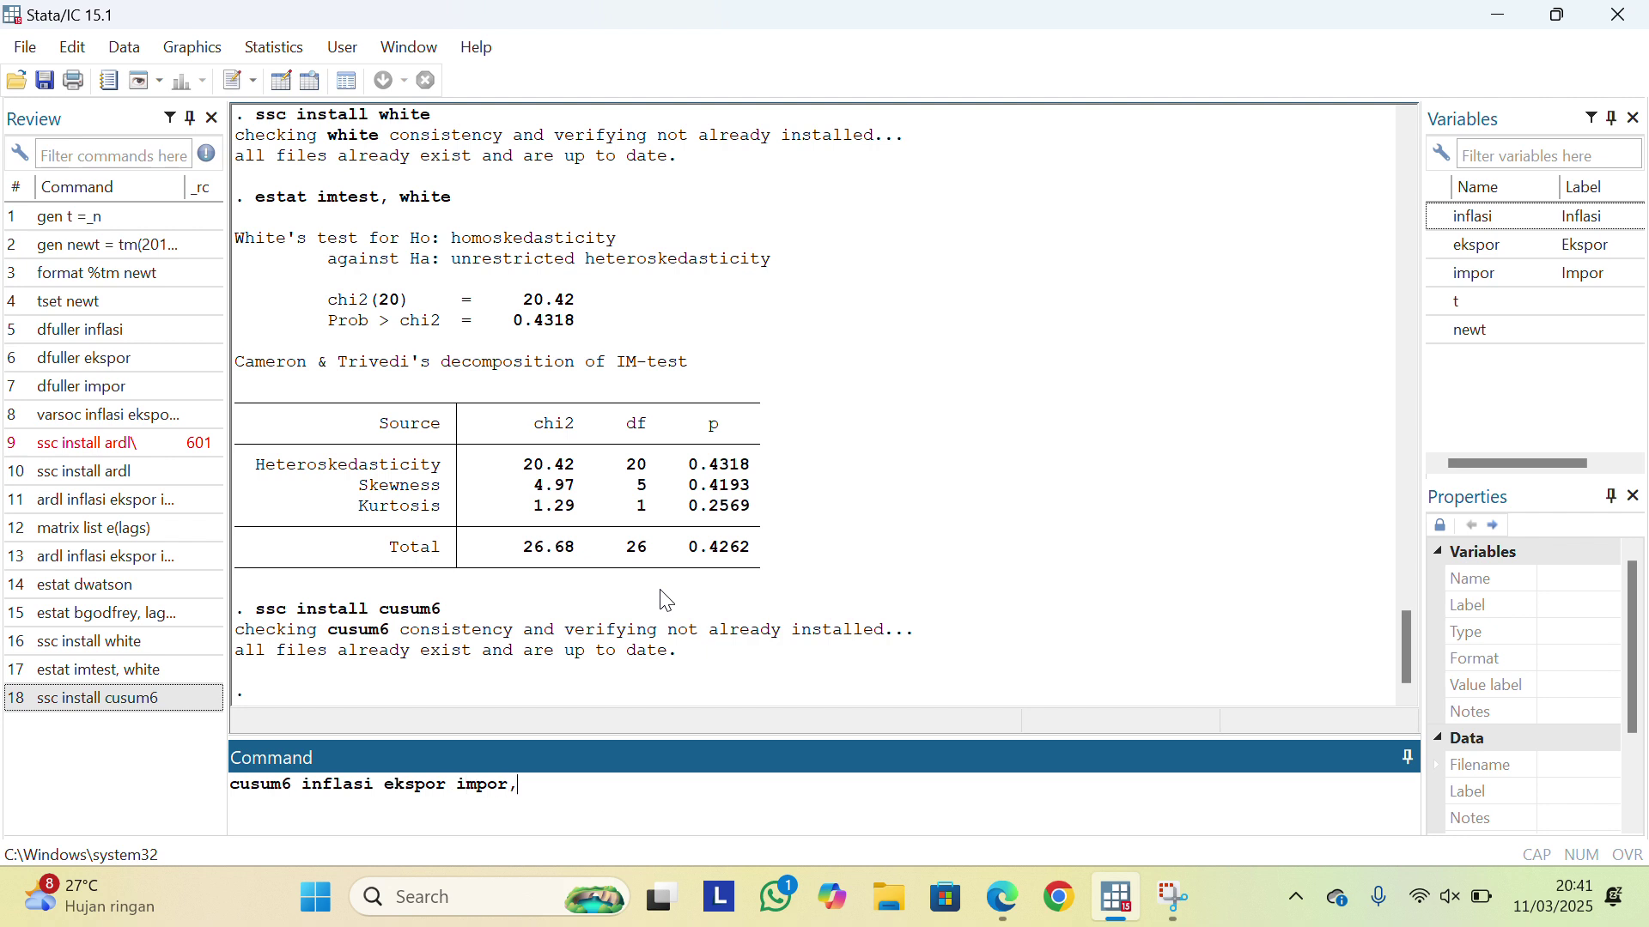
{"action": "type", "text": " cs(cusum) lw(lower) "}
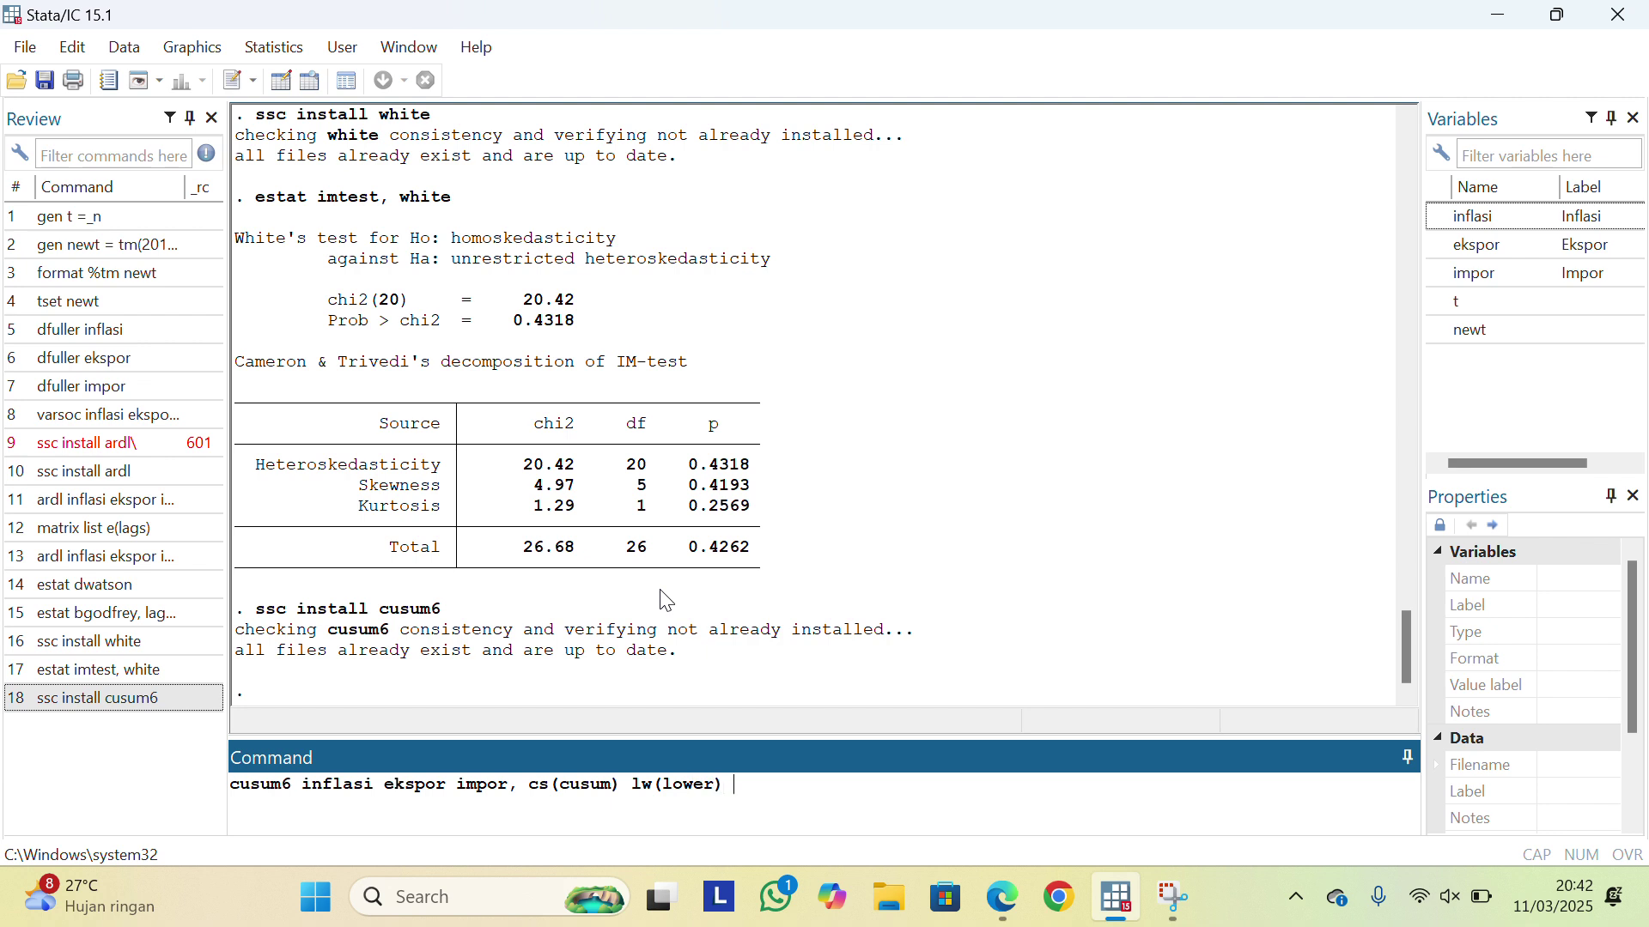
{"action": "type", "text": "uw(upper)"}
{"action": "key", "text": "Return"}
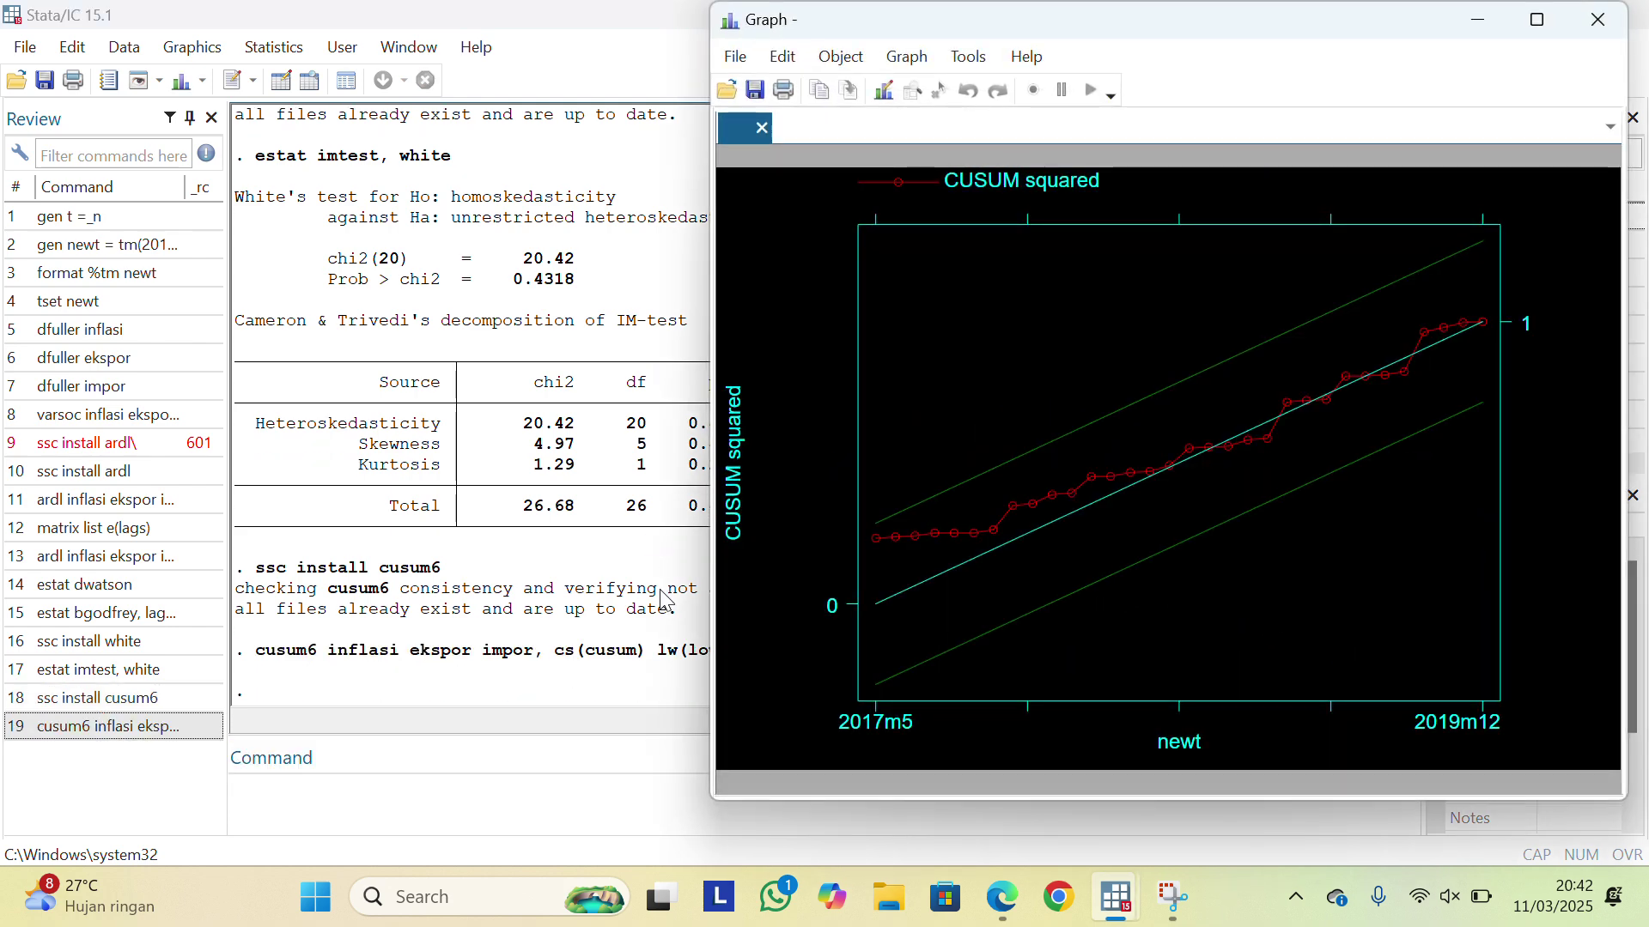